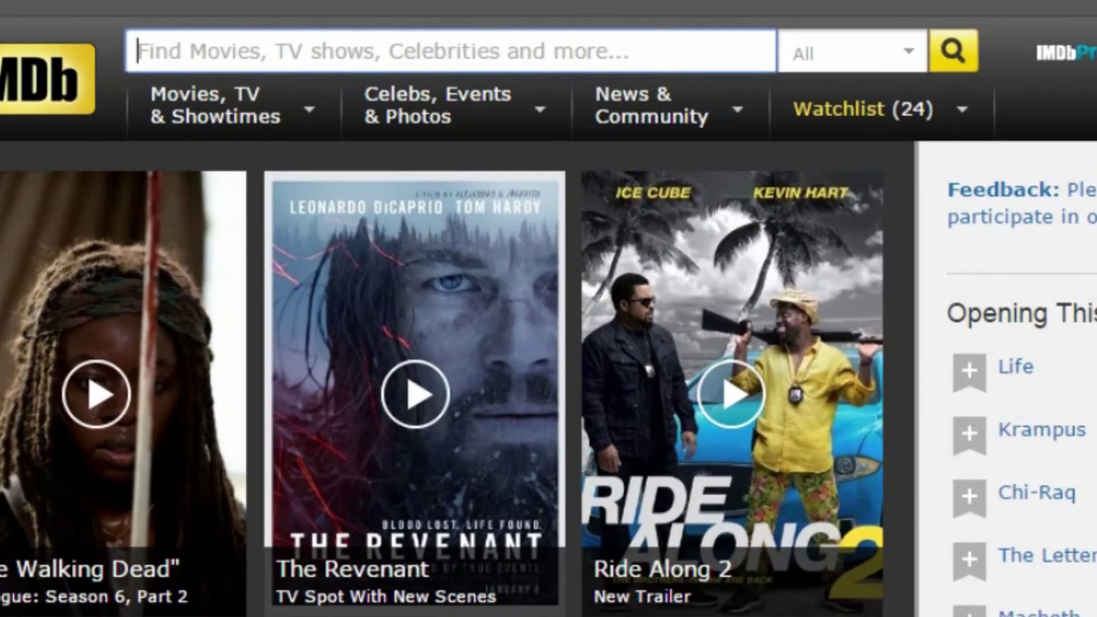
# Search IMDb for the actor by name, open his profile page and scroll to Contribute to This Page.
pyautogui.write('A')
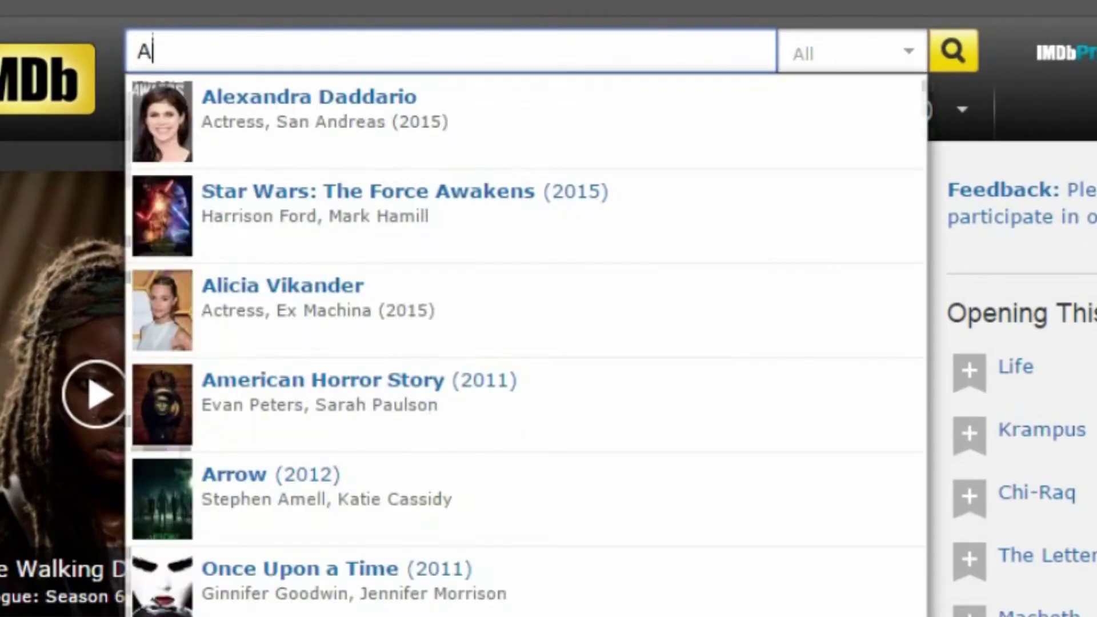
pyautogui.write('gustin Montero')
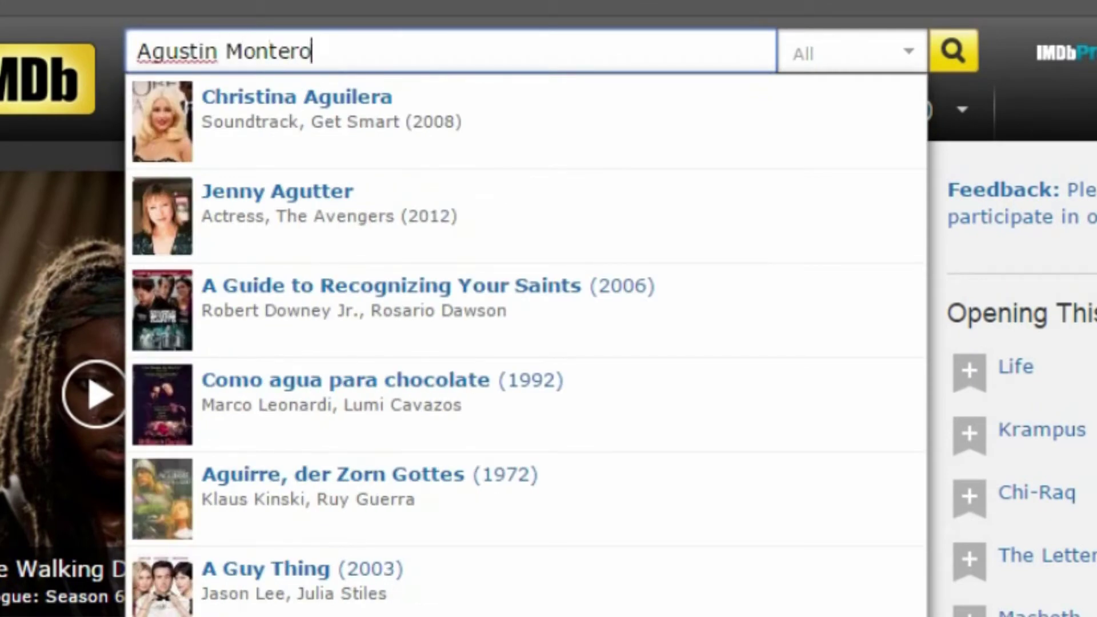
pyautogui.press('Return')
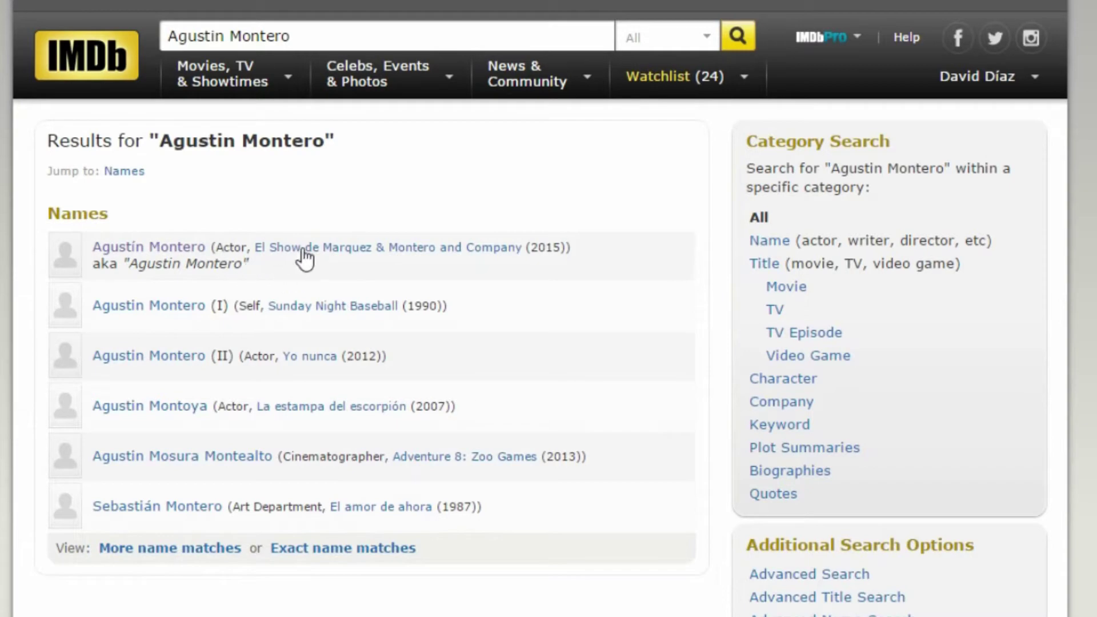
pyautogui.click(152, 247)
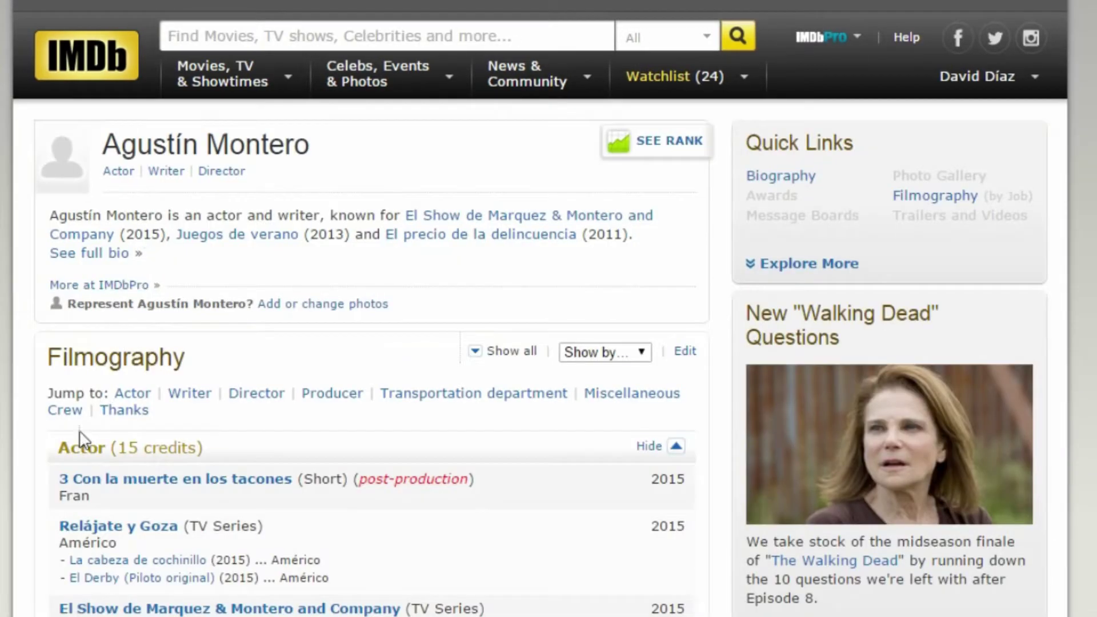
pyautogui.scroll(-18, 372, 309)
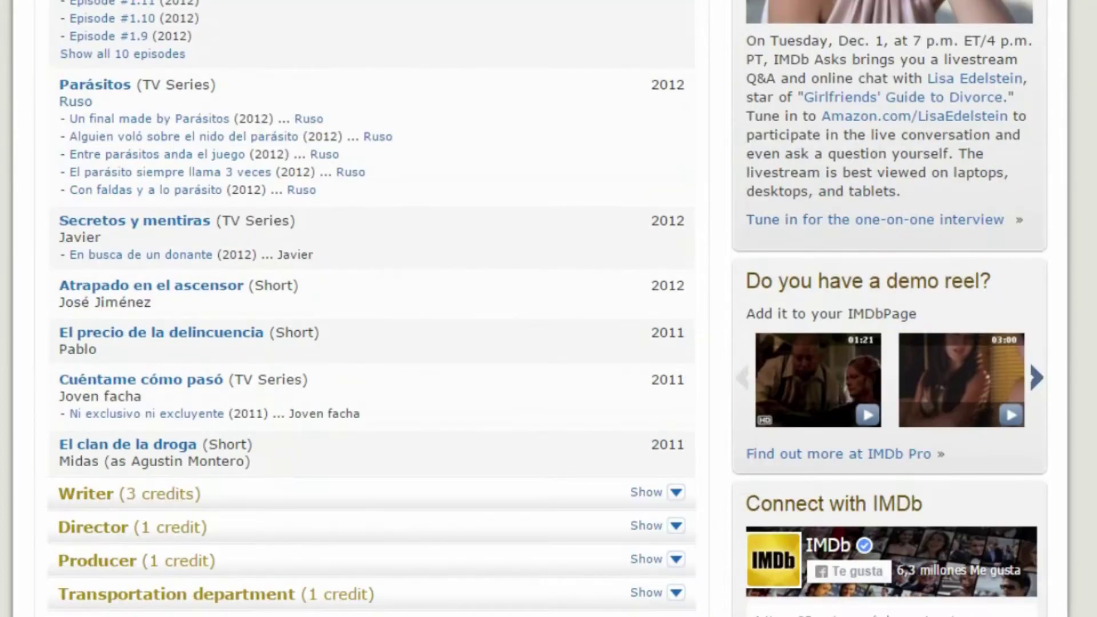
pyautogui.scroll(-3, 372, 309)
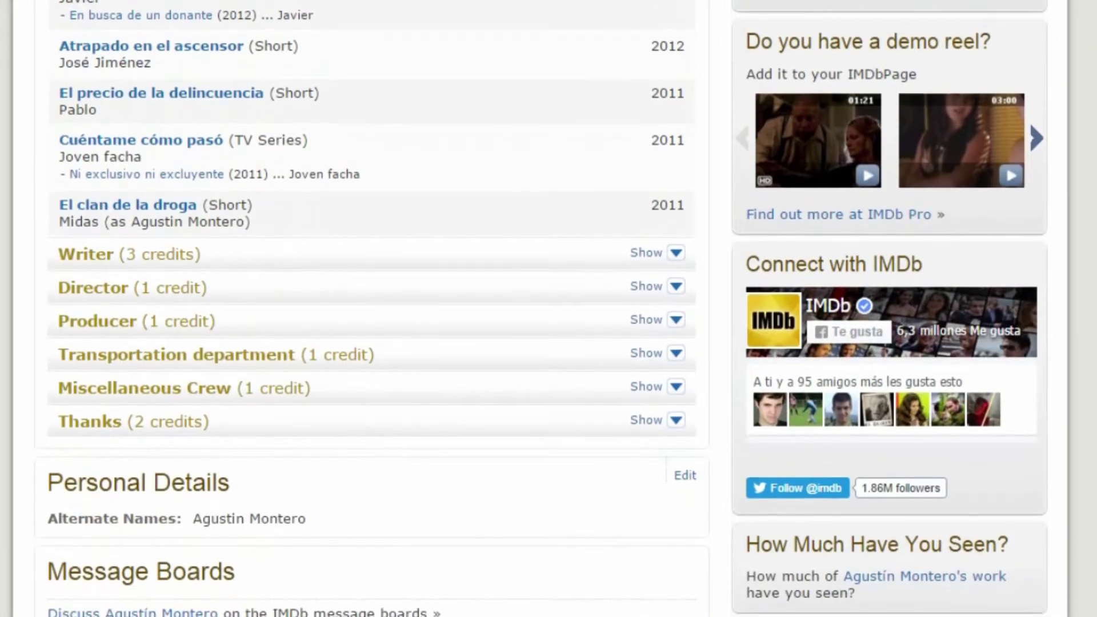
pyautogui.scroll(-1, 371, 309)
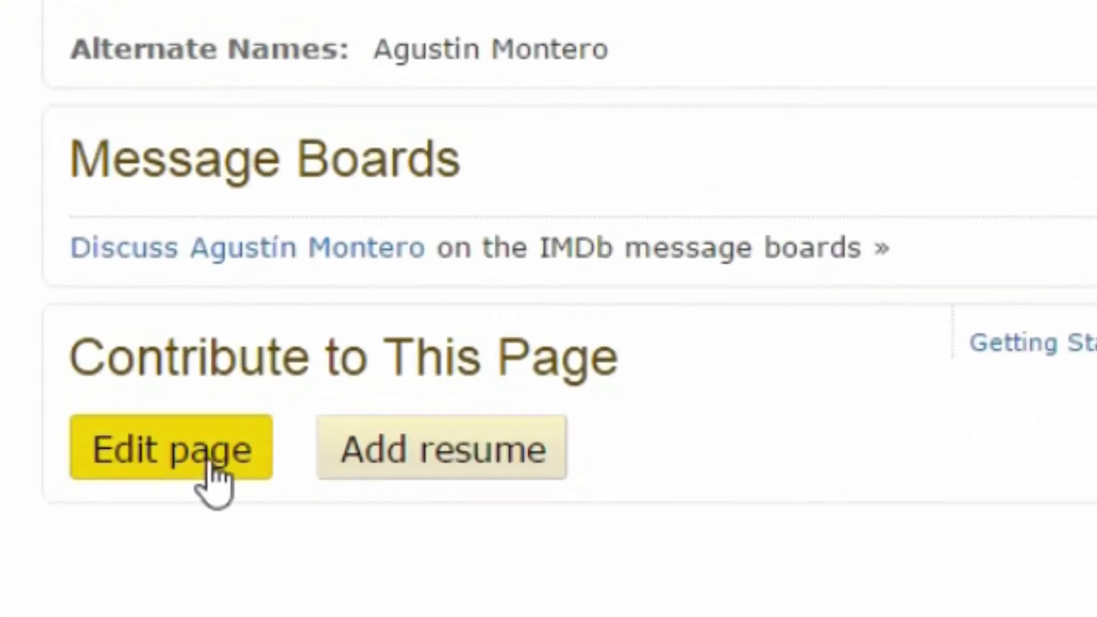
# Start editing the actor's page and set Actor Credits to 'Add 2 credits'.
pyautogui.click(210, 466)
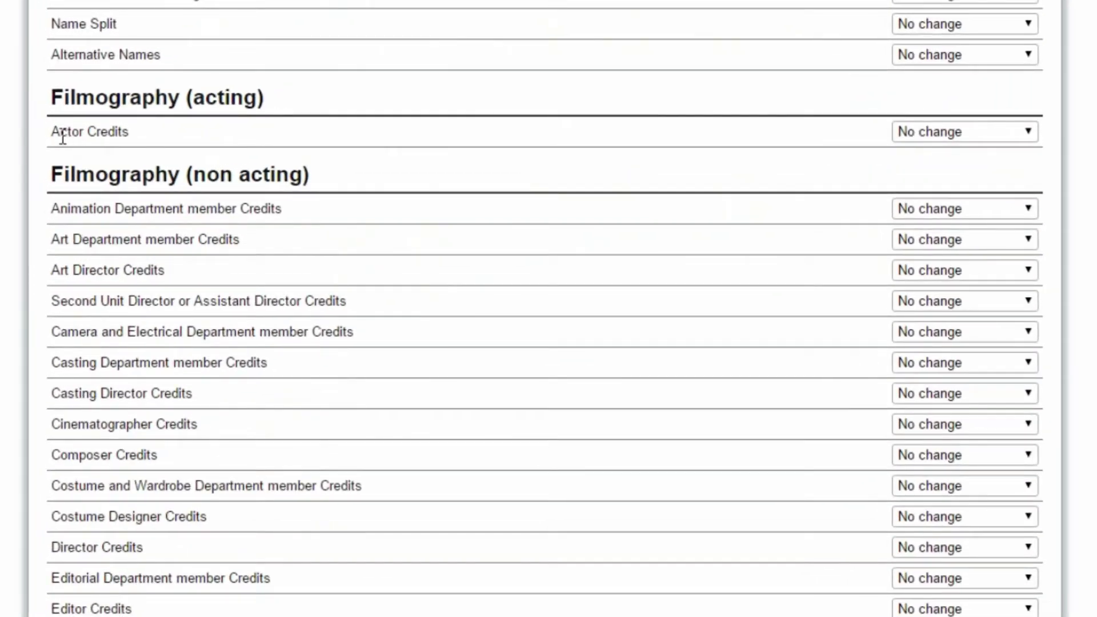
pyautogui.moveTo(63, 137); pyautogui.dragTo(191, 132)
pyautogui.click(191, 132)
pyautogui.moveTo(51, 424); pyautogui.dragTo(144, 424)
pyautogui.click(194, 420)
pyautogui.moveTo(49, 303); pyautogui.dragTo(382, 308)
pyautogui.click(380, 317)
pyautogui.scroll(-7, 346, 404)
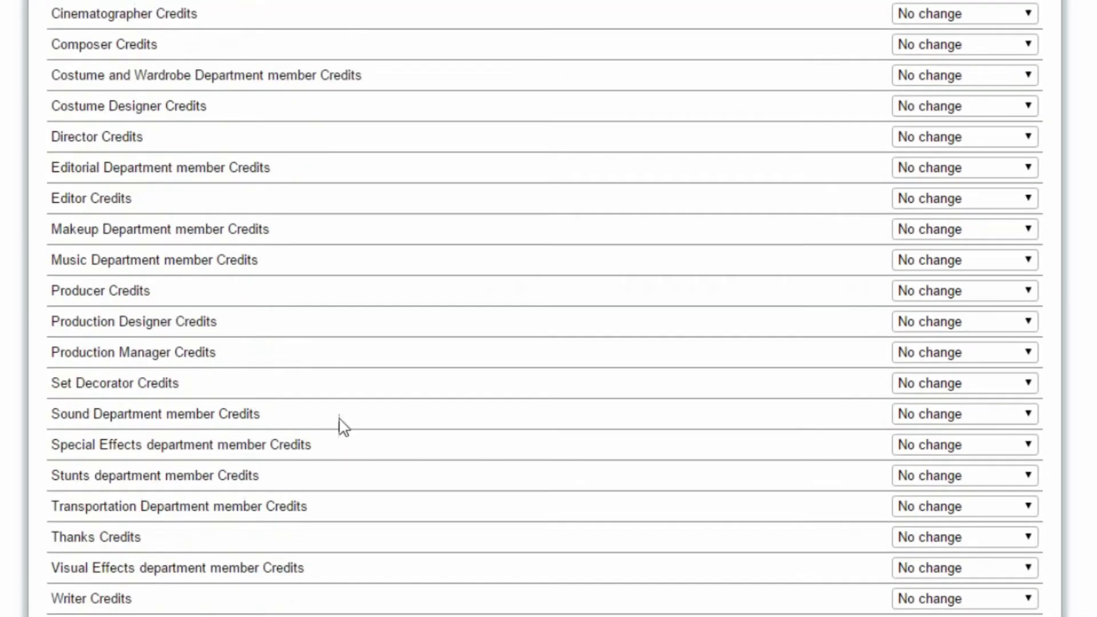
pyautogui.scroll(8, 342, 426)
pyautogui.scroll(-10, 340, 433)
pyautogui.scroll(11, 338, 436)
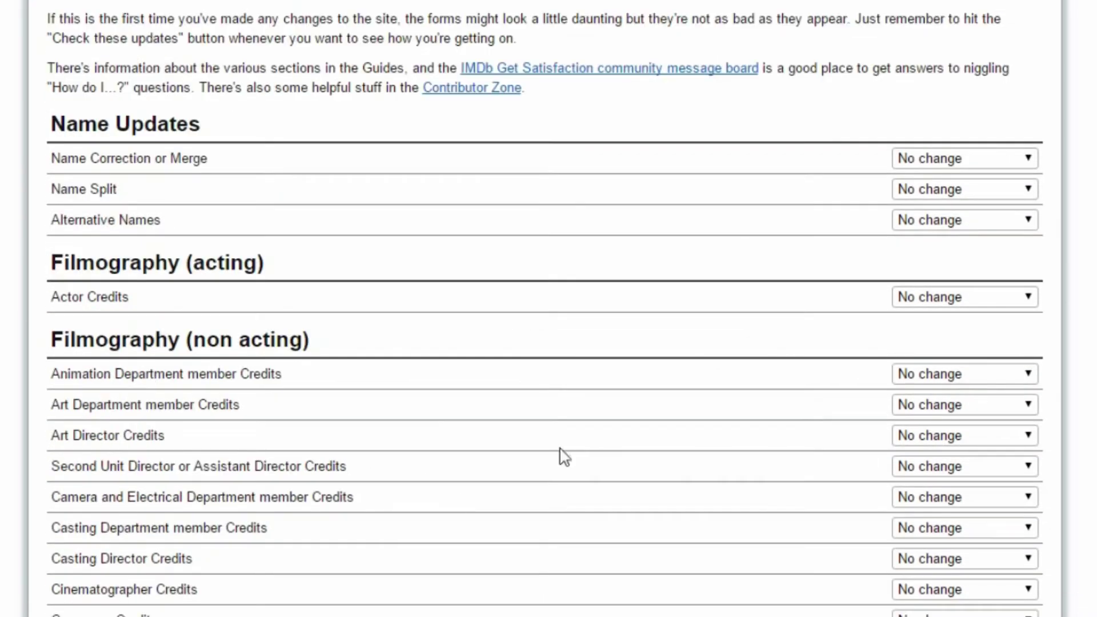
pyautogui.click(949, 300)
pyautogui.click(938, 368)
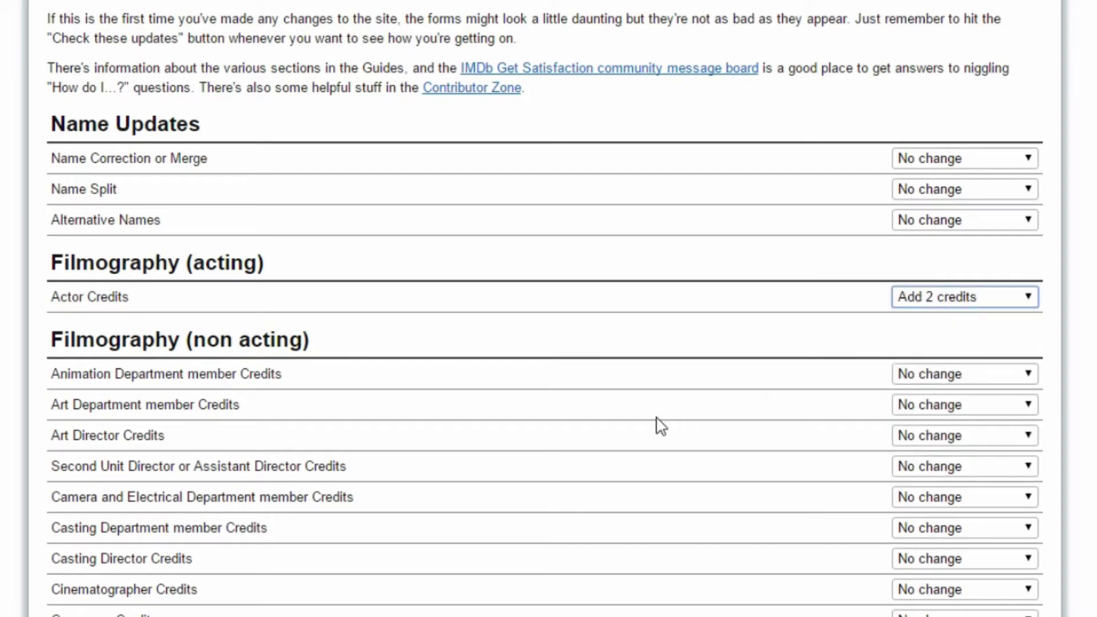
# Set Stunts department member Credits to 'Add 1 credit' and continue to the update form.
pyautogui.scroll(-10, 319, 397)
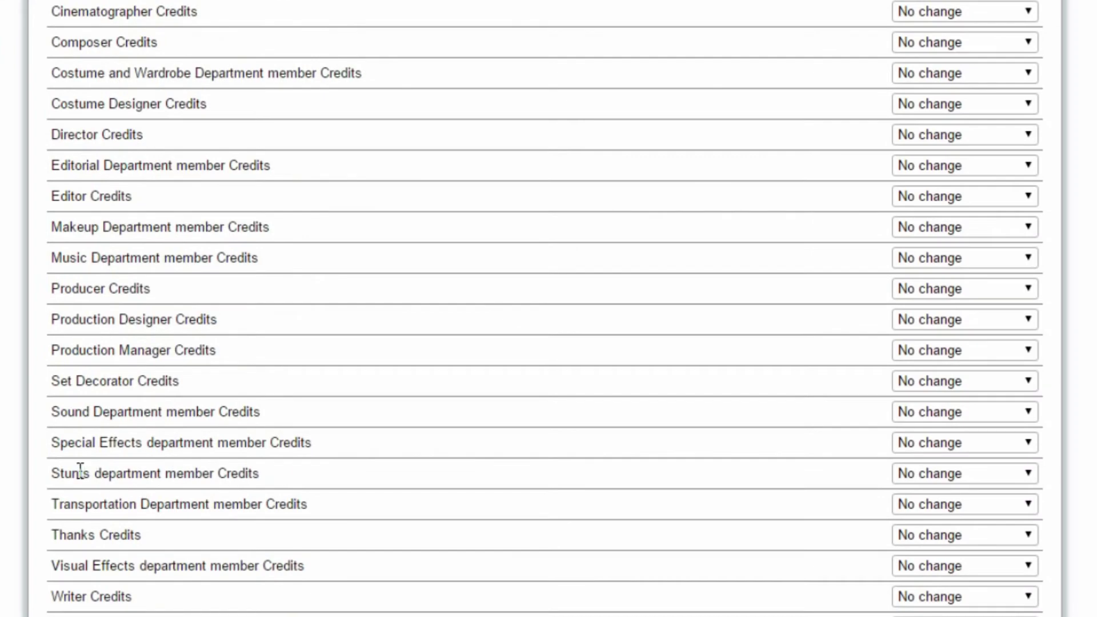
pyautogui.moveTo(62, 473); pyautogui.dragTo(154, 466)
pyautogui.click(388, 480)
pyautogui.click(939, 473)
pyautogui.click(934, 522)
pyautogui.scroll(-15, 934, 522)
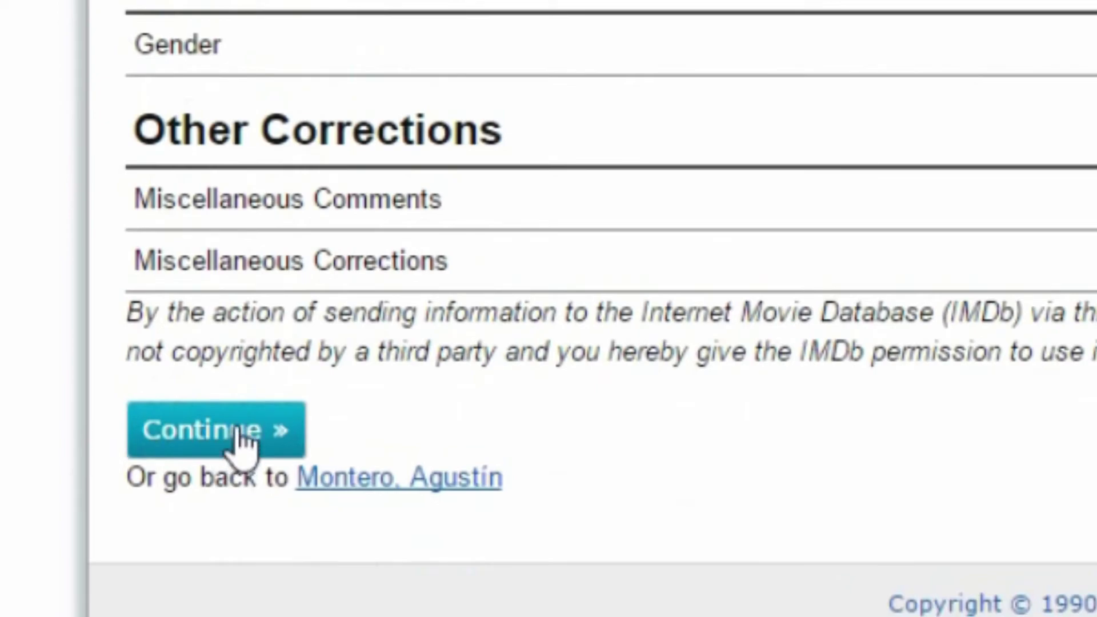
pyautogui.click(214, 554)
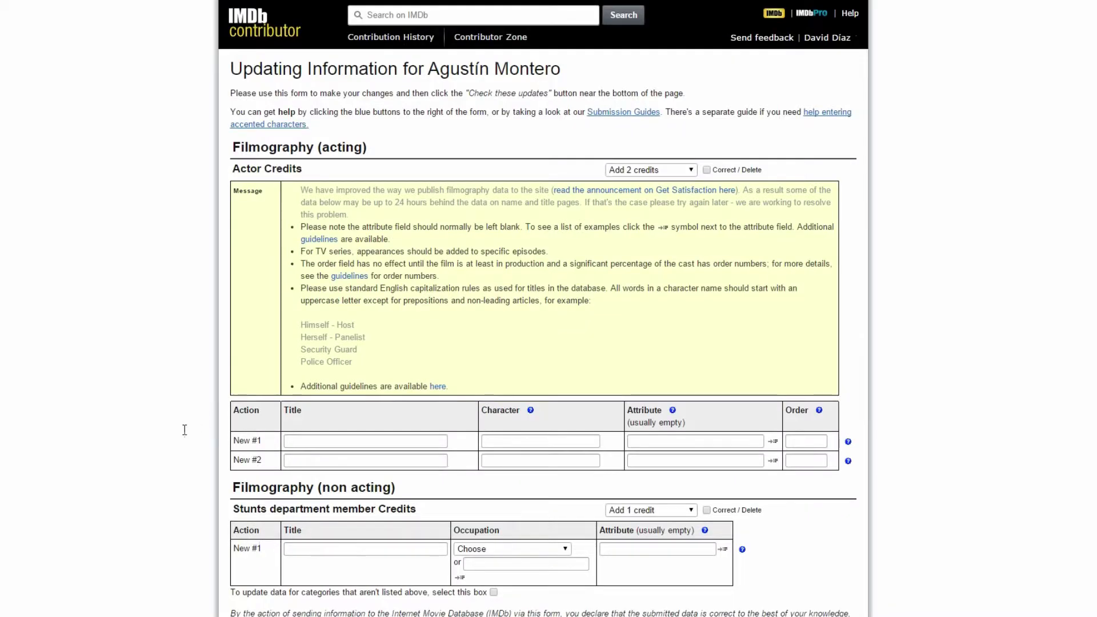
# Fill the first actor credit as 'Mi gran noche', character Figurante, attribute (uncredited).
pyautogui.scroll(-3, 1090, 145)
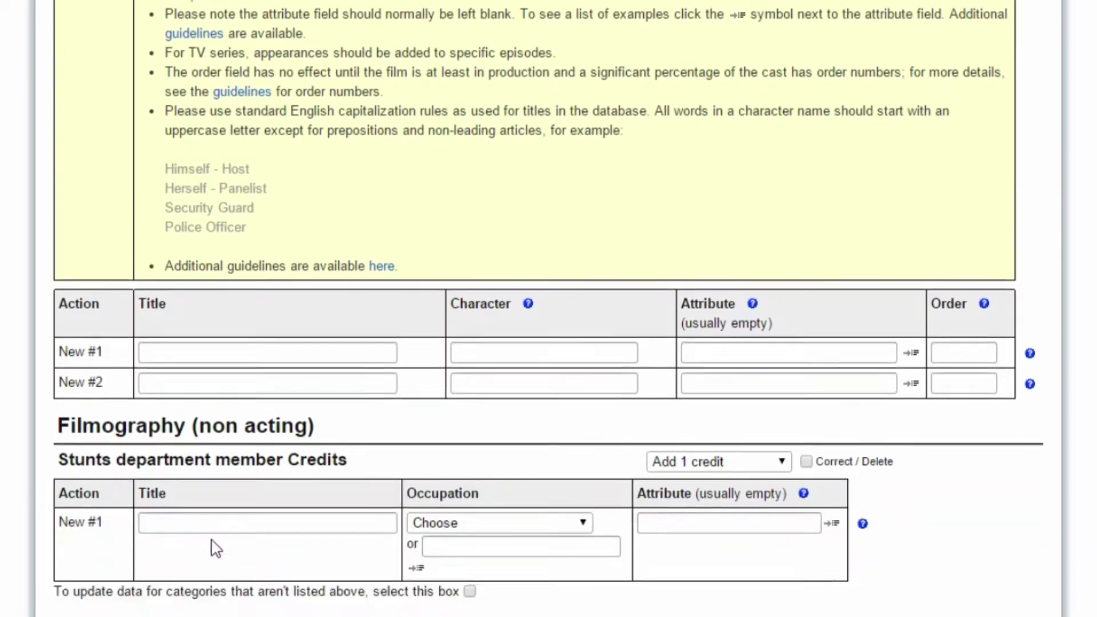
pyautogui.scroll(-1, 216, 549)
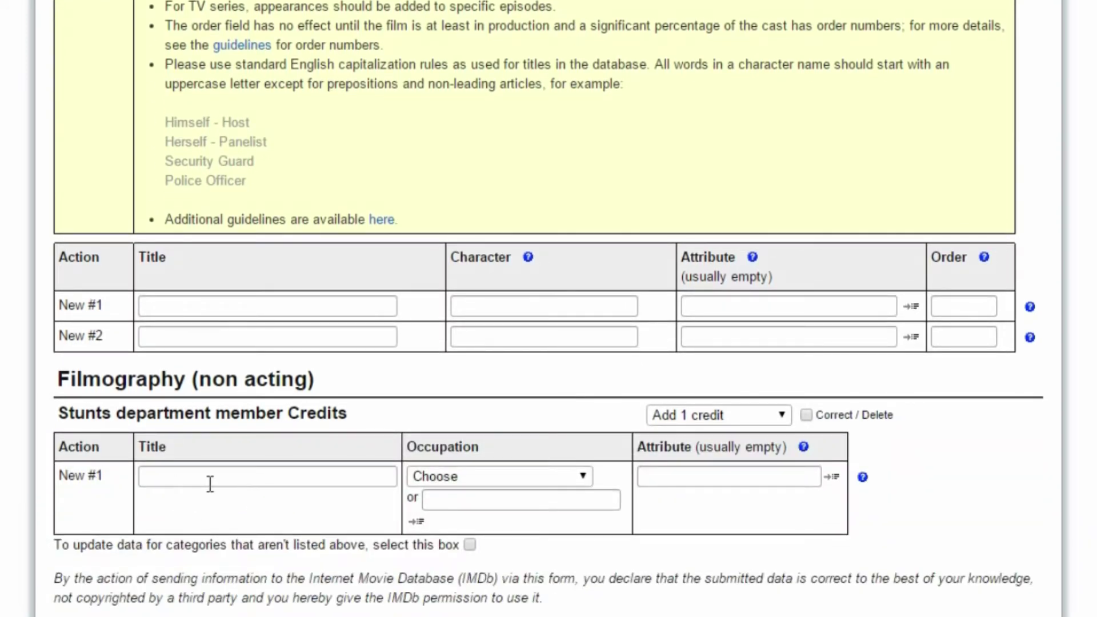
pyautogui.click(207, 304)
pyautogui.write('Mi gran noche')
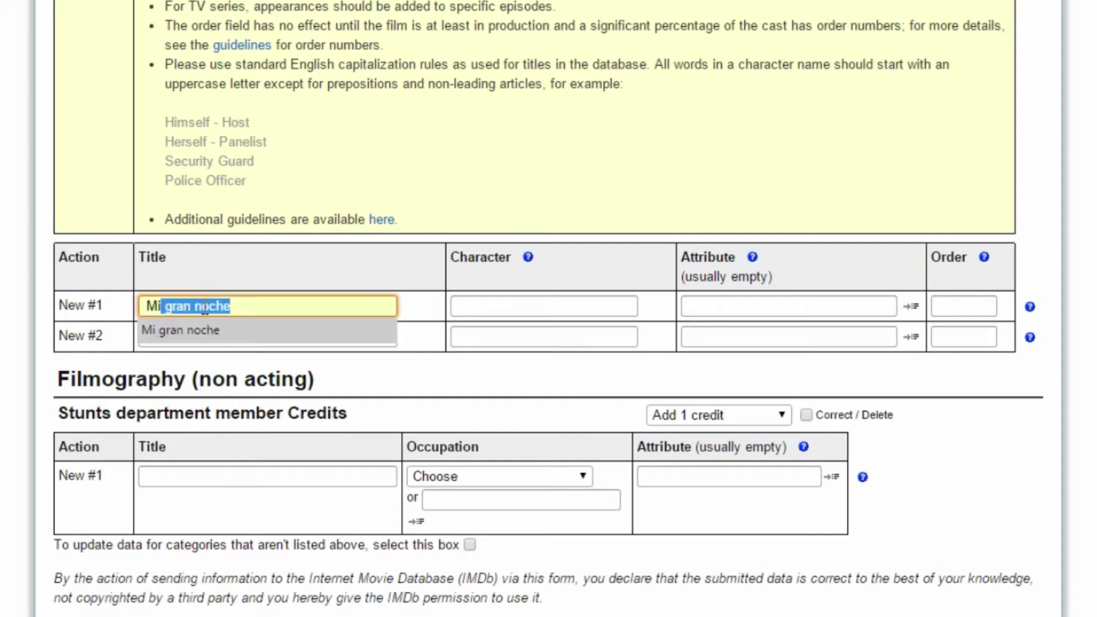
pyautogui.click(196, 330)
pyautogui.click(593, 306)
pyautogui.write('Figurante')
pyautogui.click(548, 337)
pyautogui.click(746, 305)
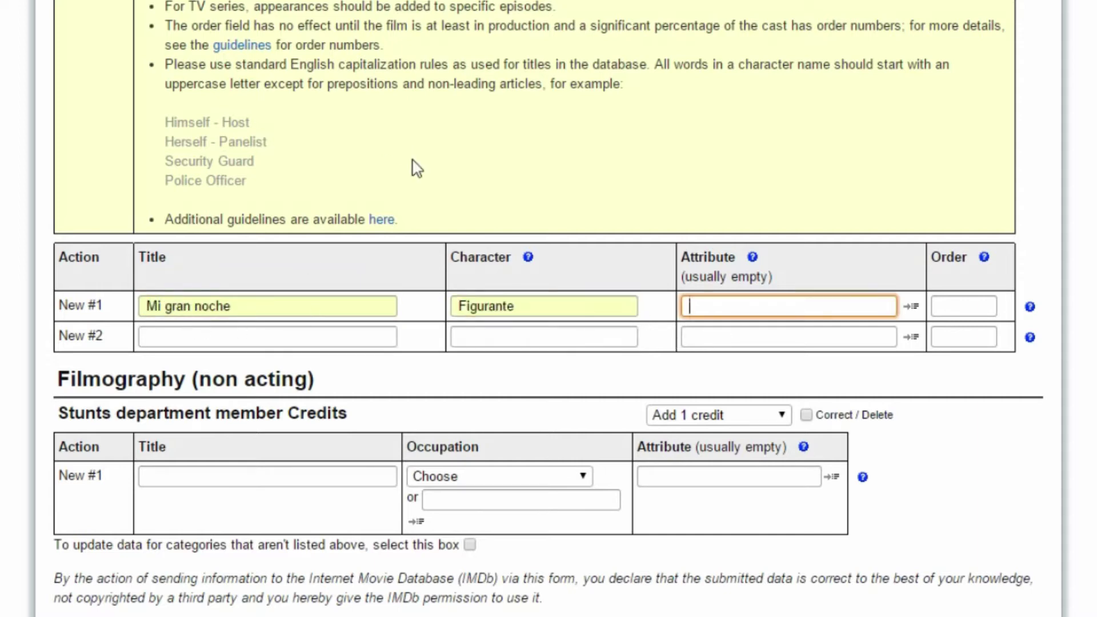
pyautogui.write('(uncredited')
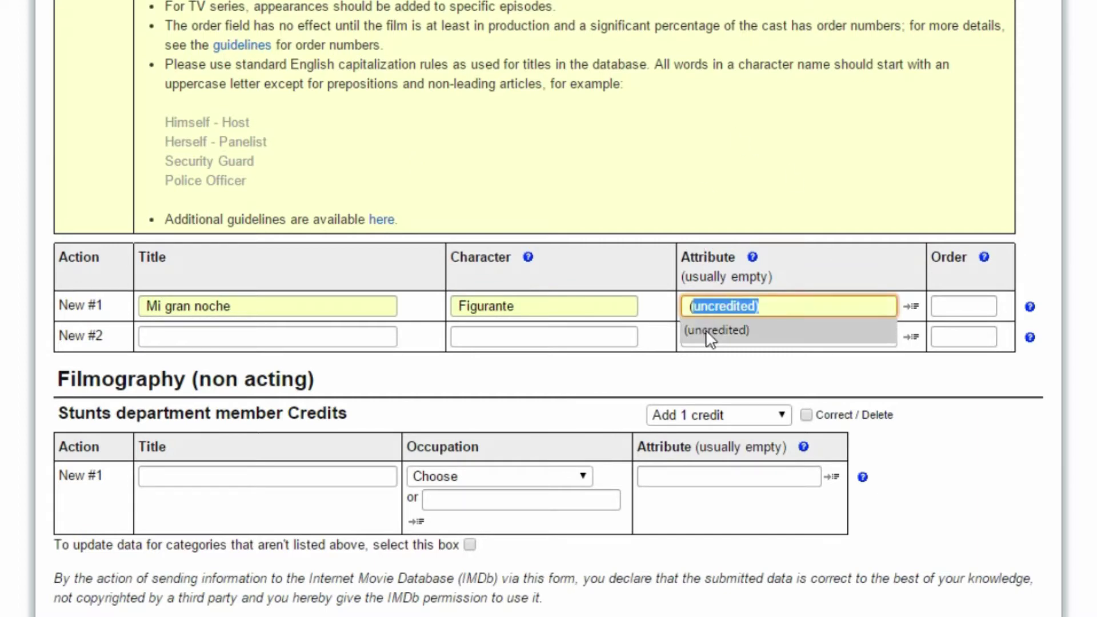
pyautogui.click(705, 330)
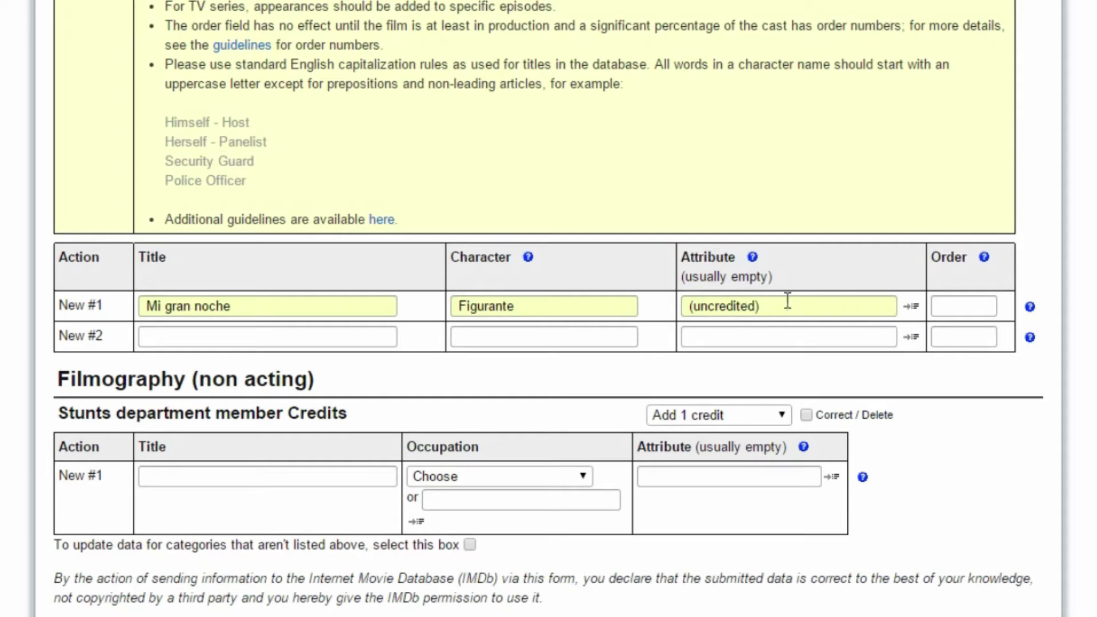
pyautogui.press('Tab')
pyautogui.click(981, 309)
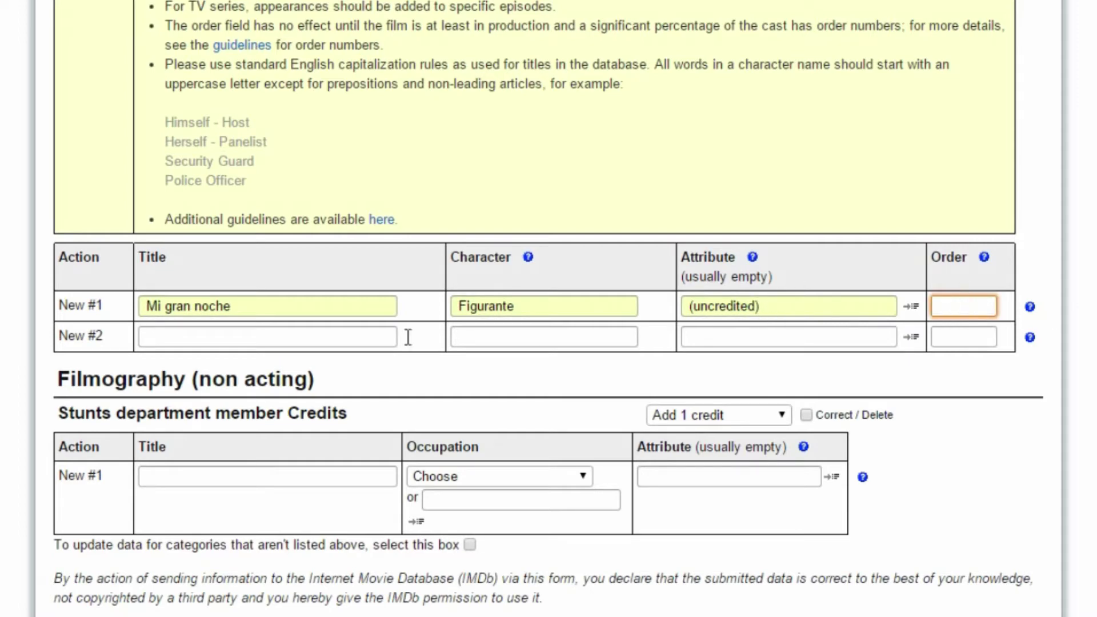
# Fill the second credit as 'La que se avecina', character Repartidor, order 16.
pyautogui.click(241, 335)
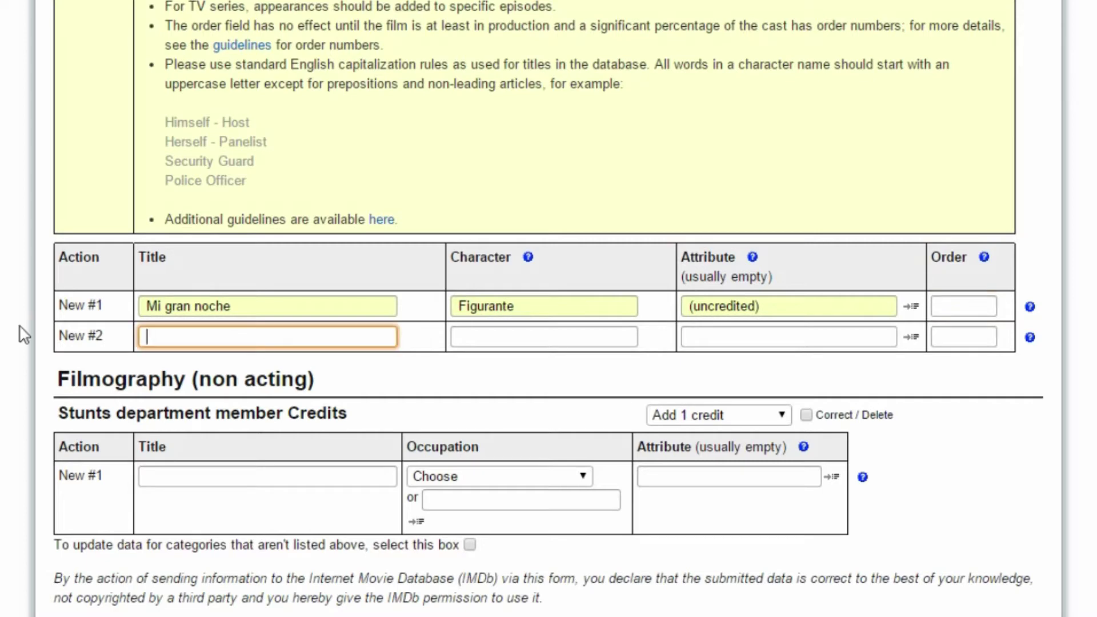
pyautogui.write('La que se avecina')
pyautogui.press('Tab')
pyautogui.write('Repartidor')
pyautogui.click(950, 337)
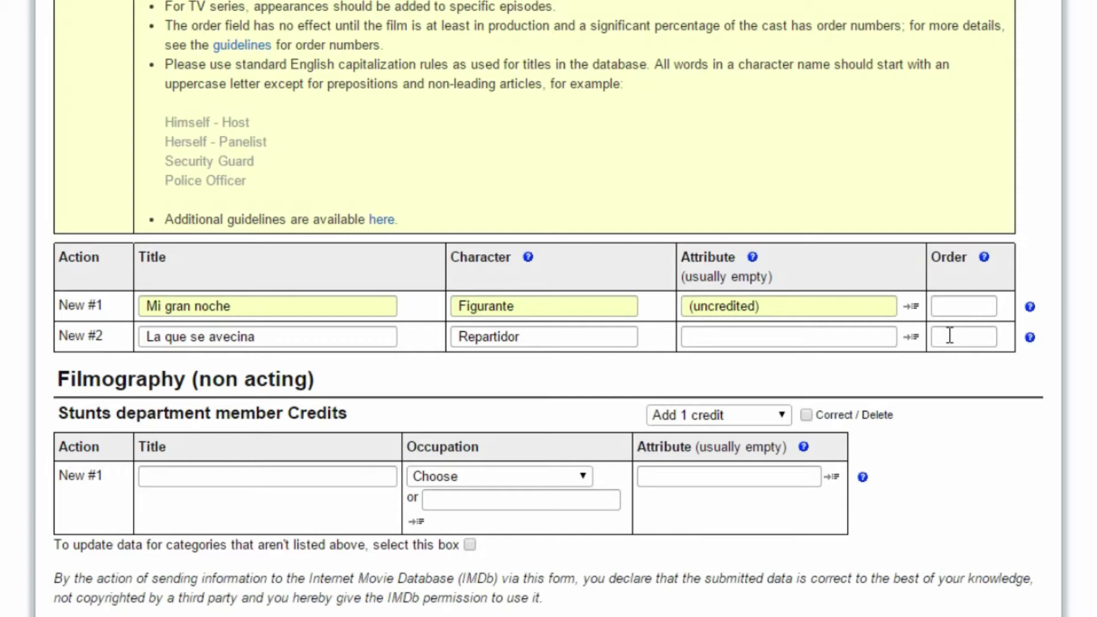
pyautogui.click(950, 336)
pyautogui.write('16')
pyautogui.click(989, 372)
# Remove order 16, copy (uncredited) into the second credit's attribute, then clear it again.
pyautogui.moveTo(972, 336); pyautogui.dragTo(890, 328)
pyautogui.press('BackSpace')
pyautogui.tripleClick(778, 308)
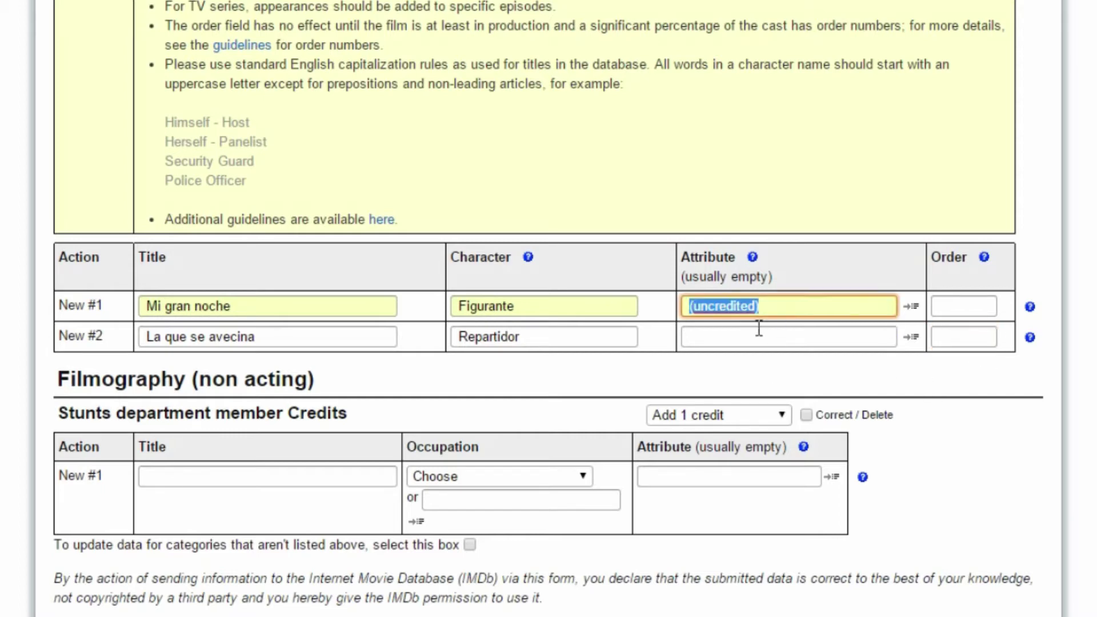
pyautogui.hotkey('ctrl', 'c')
pyautogui.click(739, 343)
pyautogui.hotkey('ctrl', 'v')
pyautogui.click(838, 372)
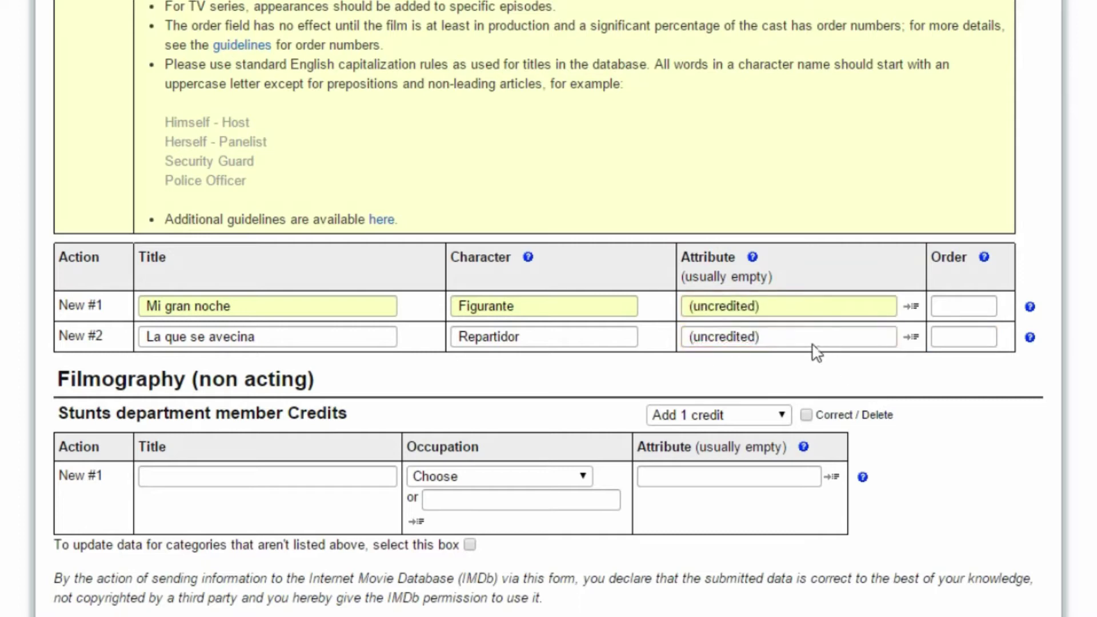
pyautogui.tripleClick(808, 342)
pyautogui.press('BackSpace')
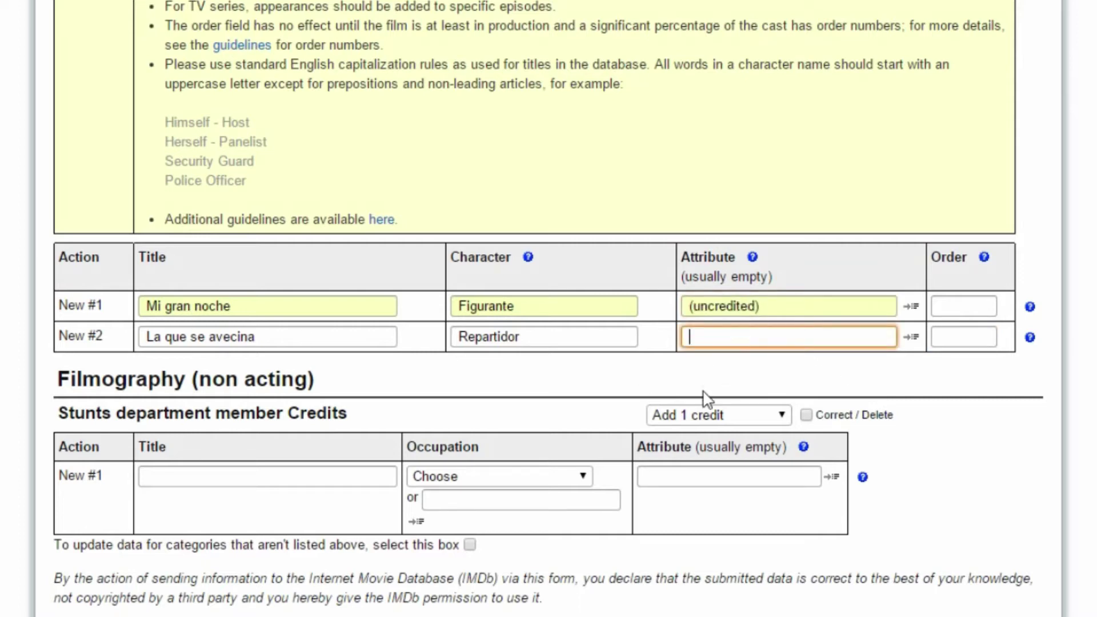
pyautogui.click(954, 342)
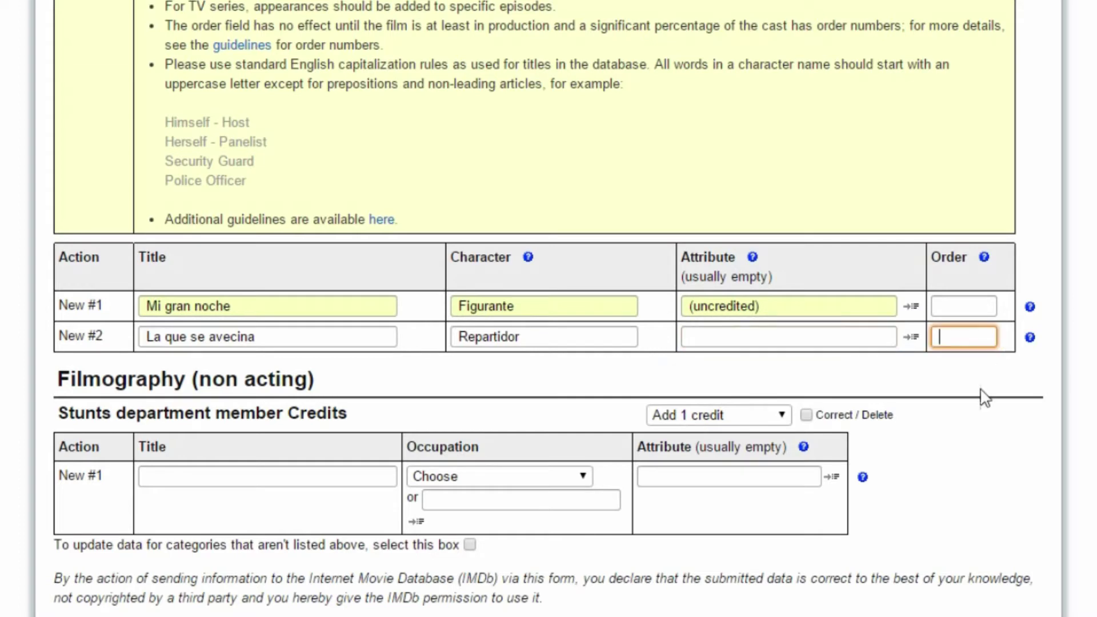
# Re-enter order 16 for the second credit and title the stunts credit 'jungla de cristal 5'.
pyautogui.write('16')
pyautogui.scroll(-2, 975, 397)
pyautogui.click(278, 395)
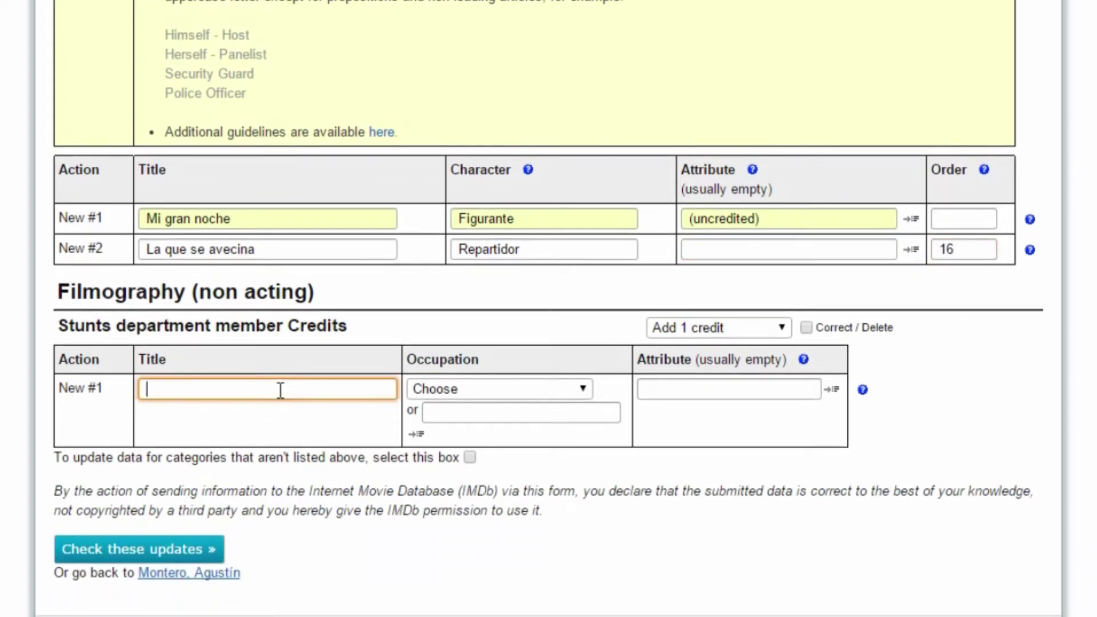
pyautogui.write('jungla de cristina')
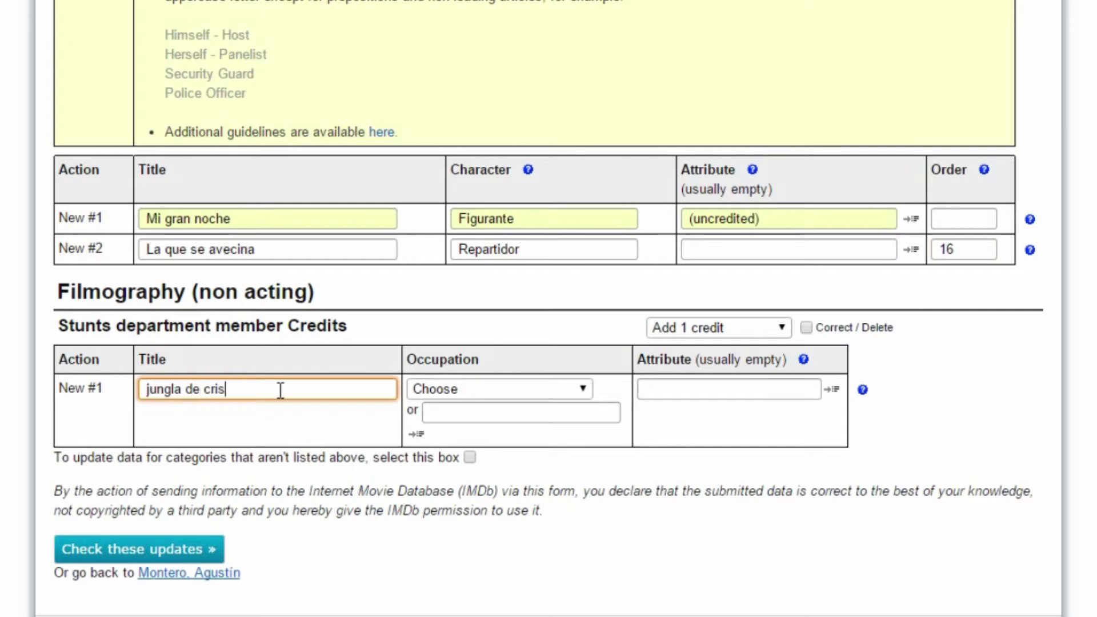
pyautogui.press('BackSpace')
pyautogui.press('BackSpace')
pyautogui.press('BackSpace')
pyautogui.write('al 5')
# Set the stunts credit's occupation to stunts with attribute (uncredited), then check the updates.
pyautogui.click(476, 395)
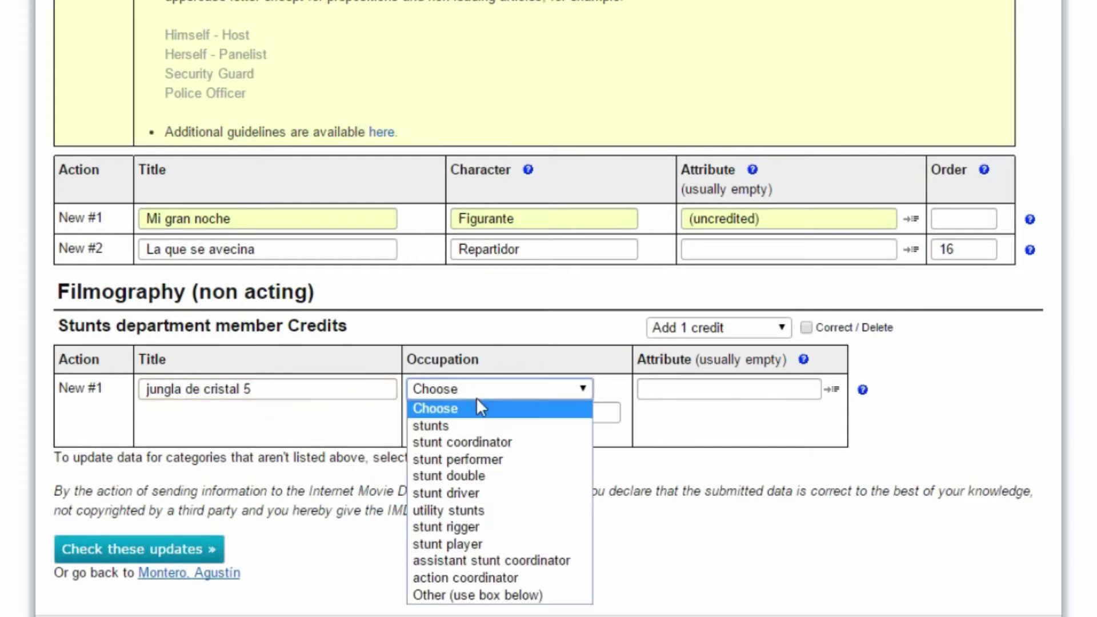
pyautogui.click(481, 426)
pyautogui.tripleClick(766, 223)
pyautogui.click(695, 388)
pyautogui.hotkey('ctrl', 'v')
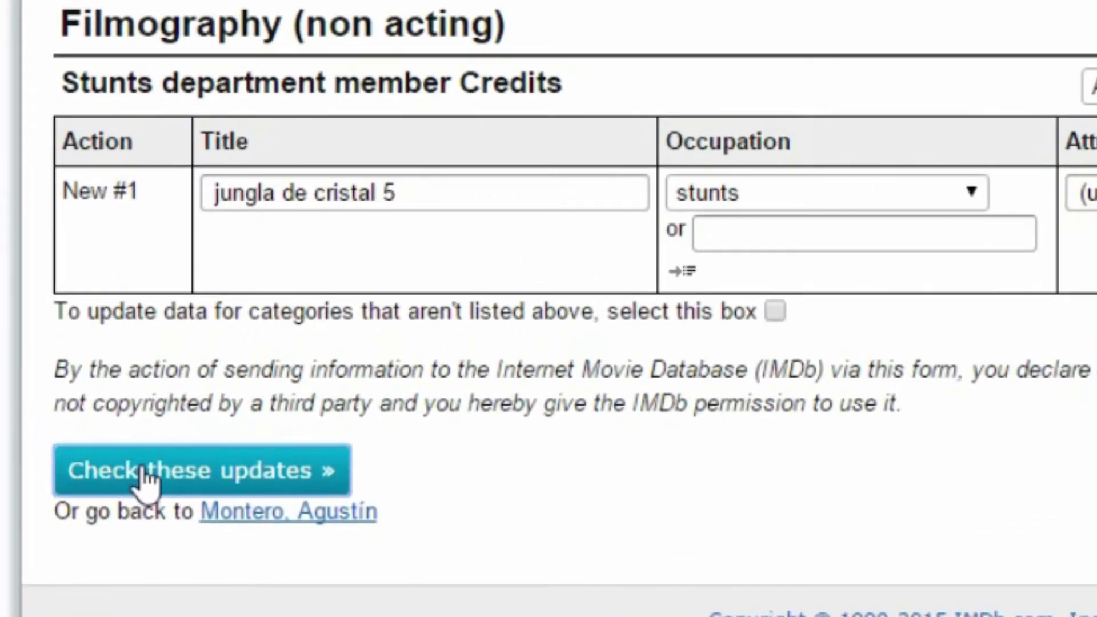
pyautogui.click(146, 479)
pyautogui.scroll(-5, 217, 477)
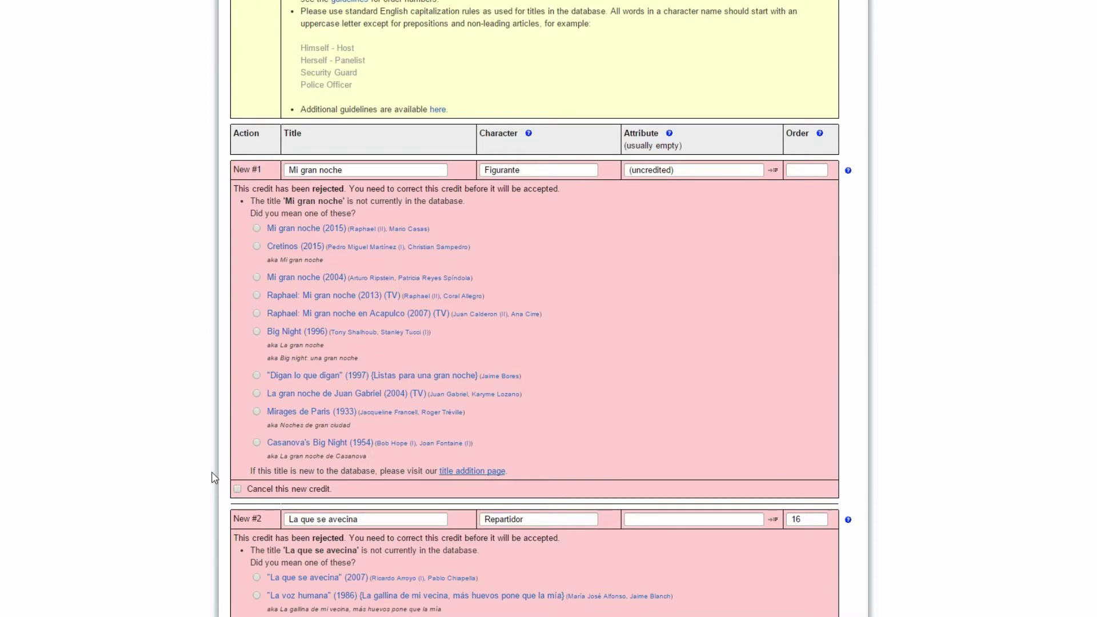
# Match the rejected New #1 credit to 'Mi gran noche (2015)' and scroll to the other rejections.
pyautogui.click(364, 170)
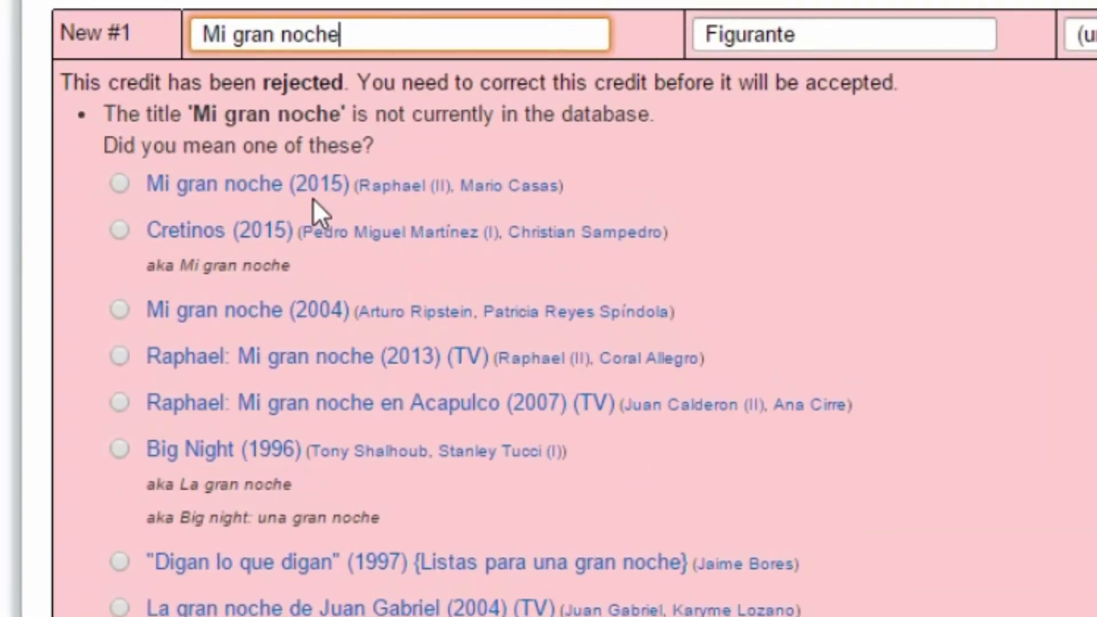
pyautogui.click(119, 183)
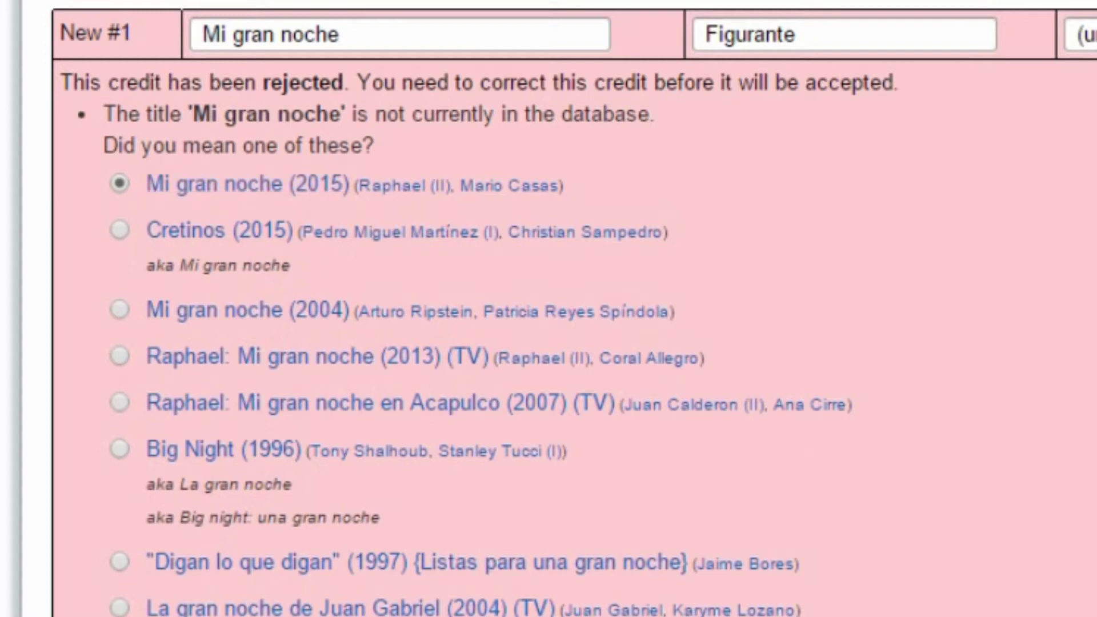
pyautogui.scroll(-10, 1089, 503)
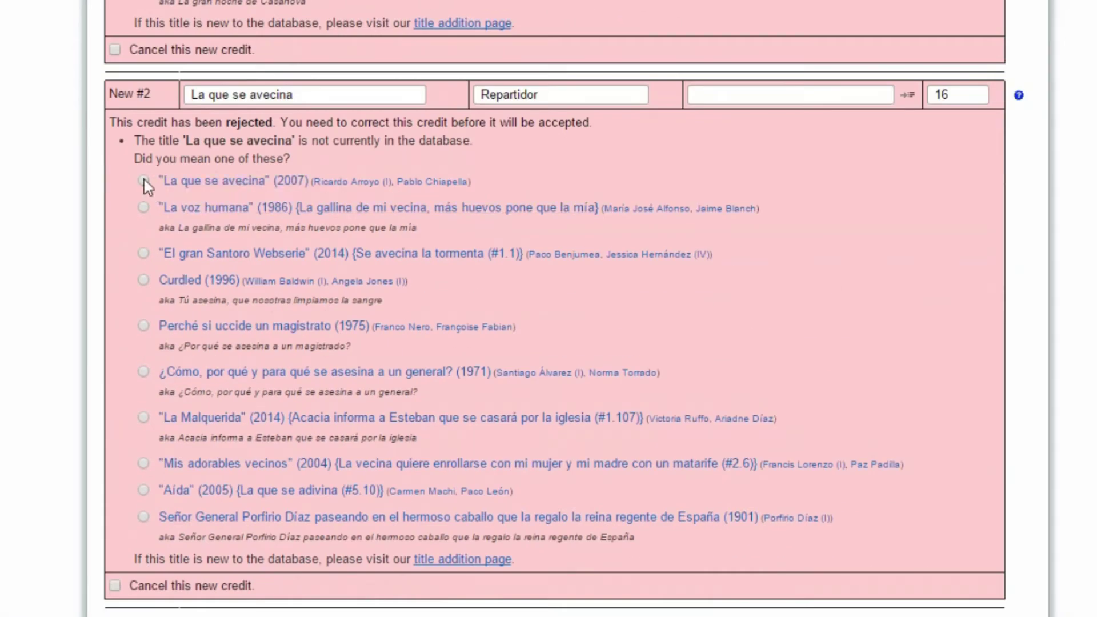
pyautogui.scroll(-10, 123, 332)
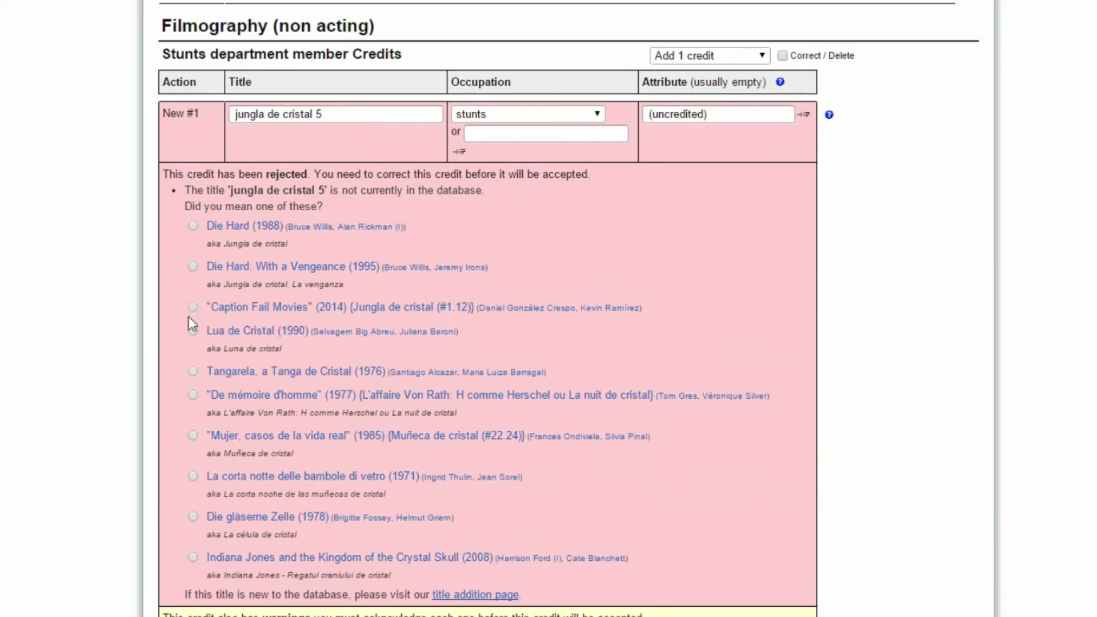
# Match the stunts credit to 'Die Hard: With a Vengeance (1995)' and mark it his first stunts credit.
pyautogui.click(193, 267)
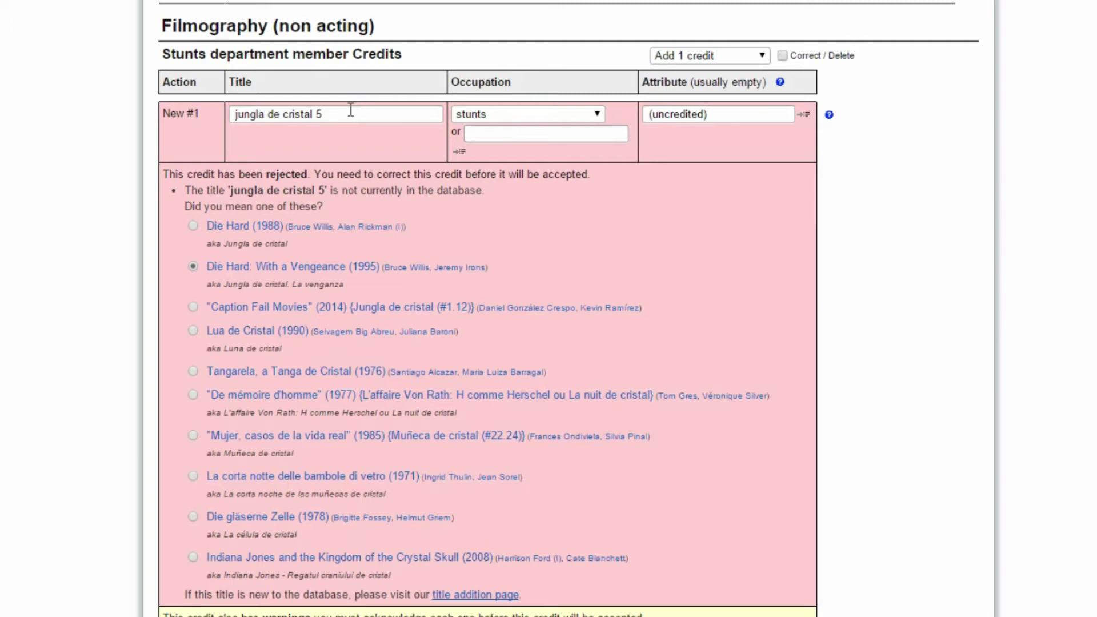
pyautogui.scroll(-5, 350, 109)
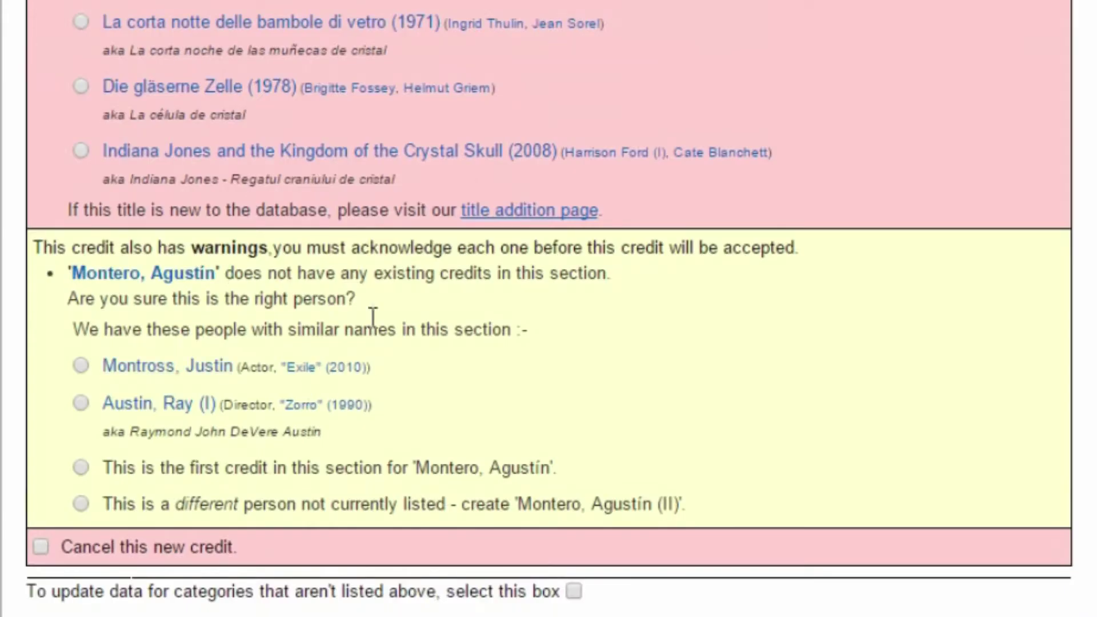
pyautogui.moveTo(105, 249); pyautogui.dragTo(637, 257)
pyautogui.click(712, 276)
pyautogui.moveTo(107, 507); pyautogui.dragTo(619, 497)
pyautogui.click(629, 503)
pyautogui.scroll(-3, 549, 309)
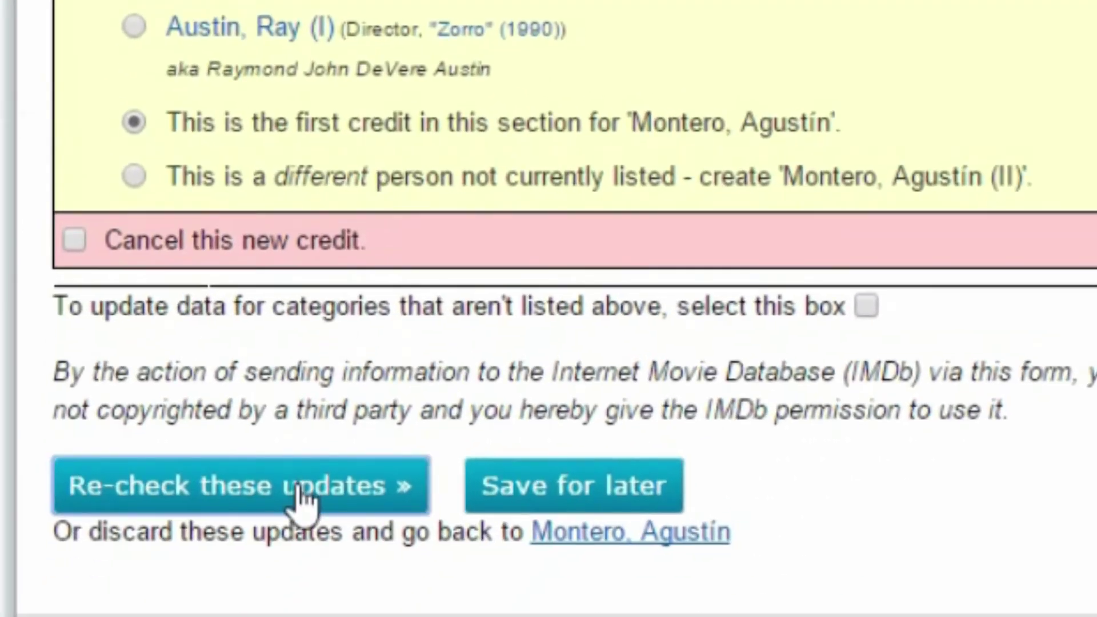
# Re-check the corrected credits and review the single-year and year-range examples.
pyautogui.click(303, 497)
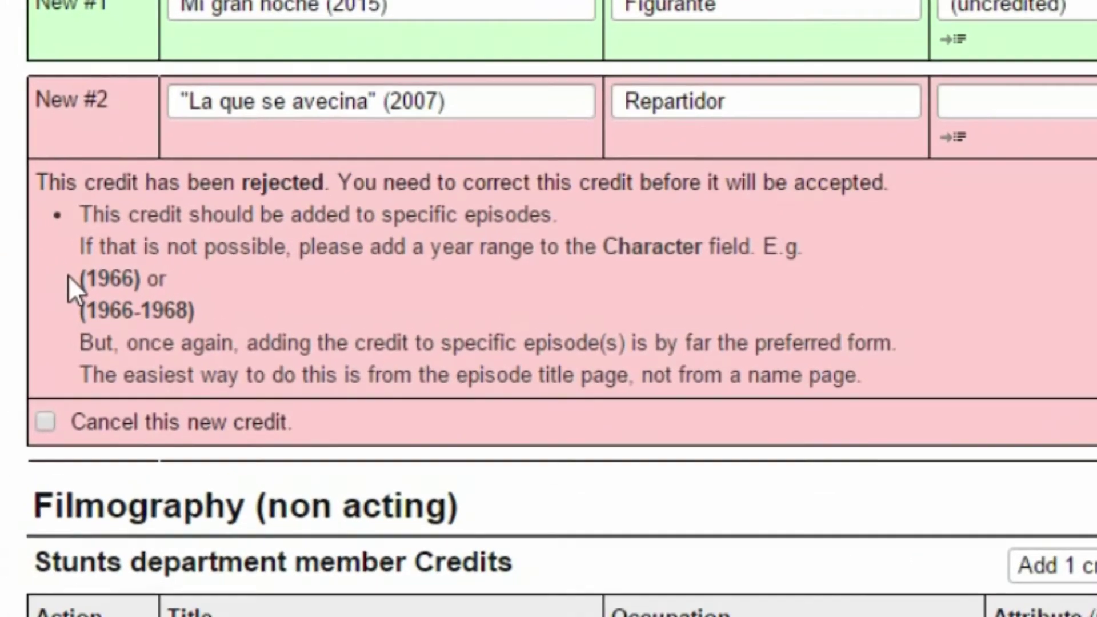
pyautogui.moveTo(48, 403); pyautogui.dragTo(97, 402)
pyautogui.moveTo(114, 323)
pyautogui.mouseDown()
pyautogui.moveTo(270, 320)
pyautogui.moveTo(274, 338)
pyautogui.moveTo(176, 362)
pyautogui.moveTo(107, 332)
pyautogui.mouseUp()
pyautogui.click(106, 298)
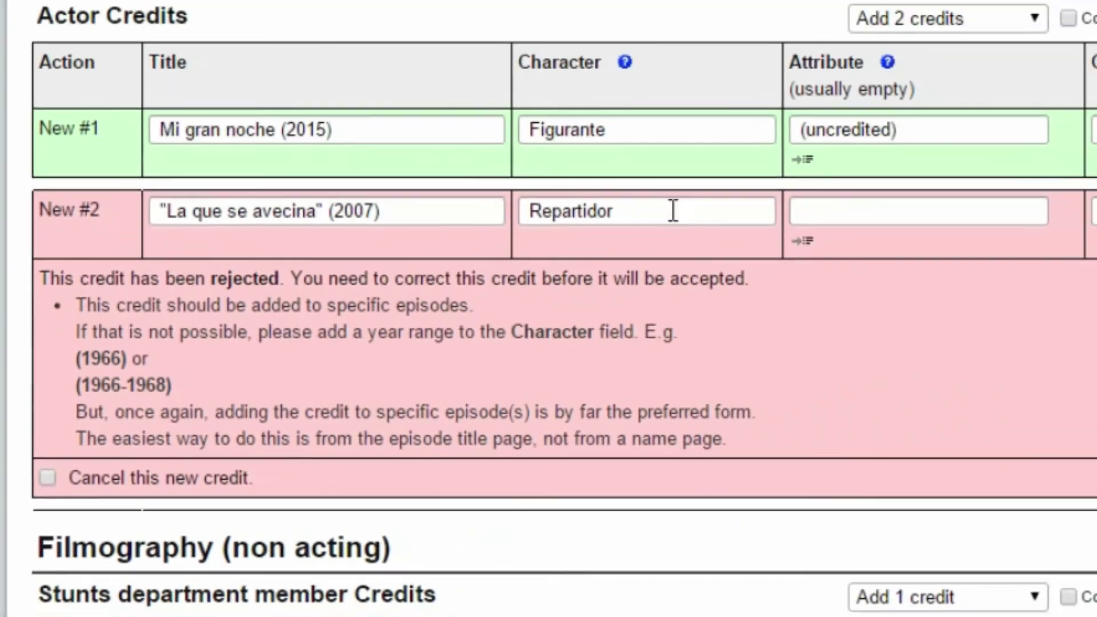
# Change the character to 'Repartidor (2010-2011)' and re-check the updates.
pyautogui.click(1028, 58)
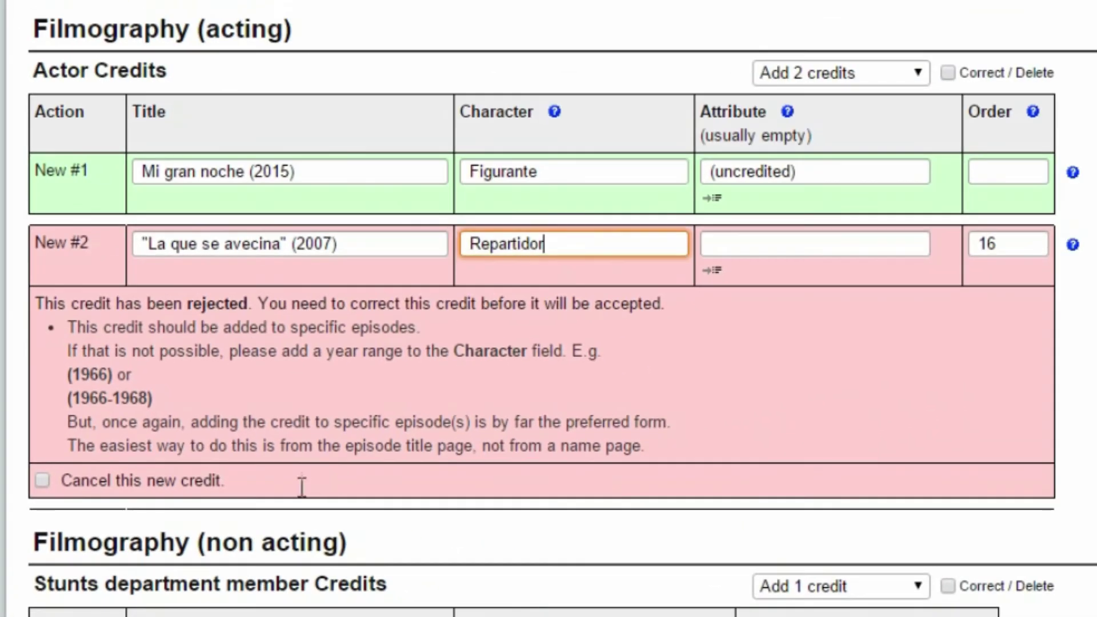
pyautogui.write('(2010)')
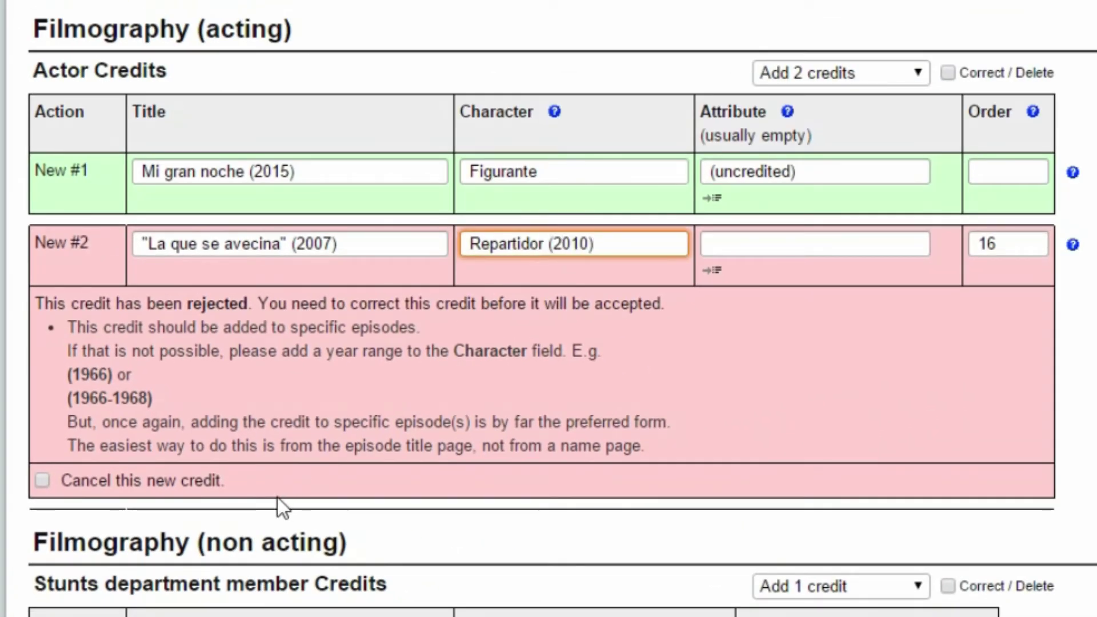
pyautogui.click(579, 246)
pyautogui.click(588, 245)
pyautogui.write('-2011')
pyautogui.click(428, 483)
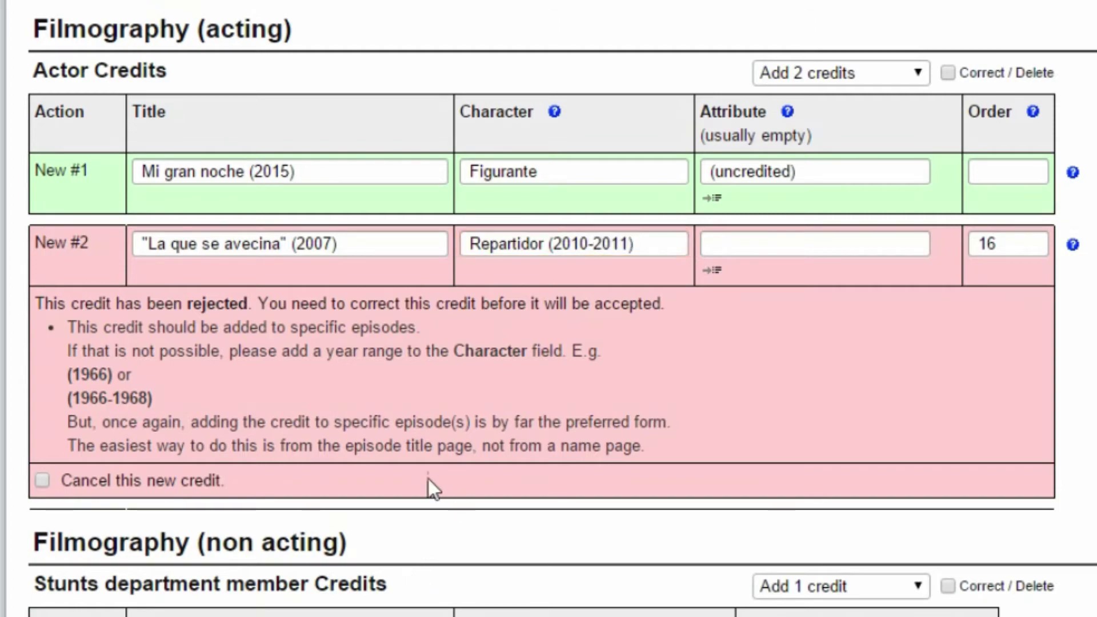
pyautogui.scroll(-8, 428, 480)
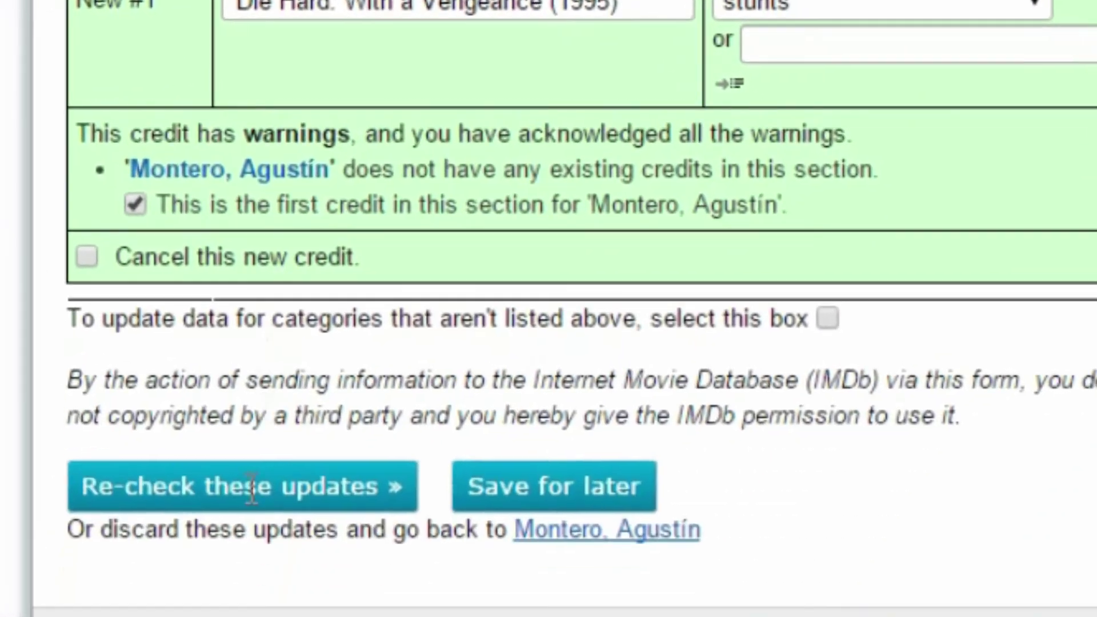
pyautogui.click(252, 496)
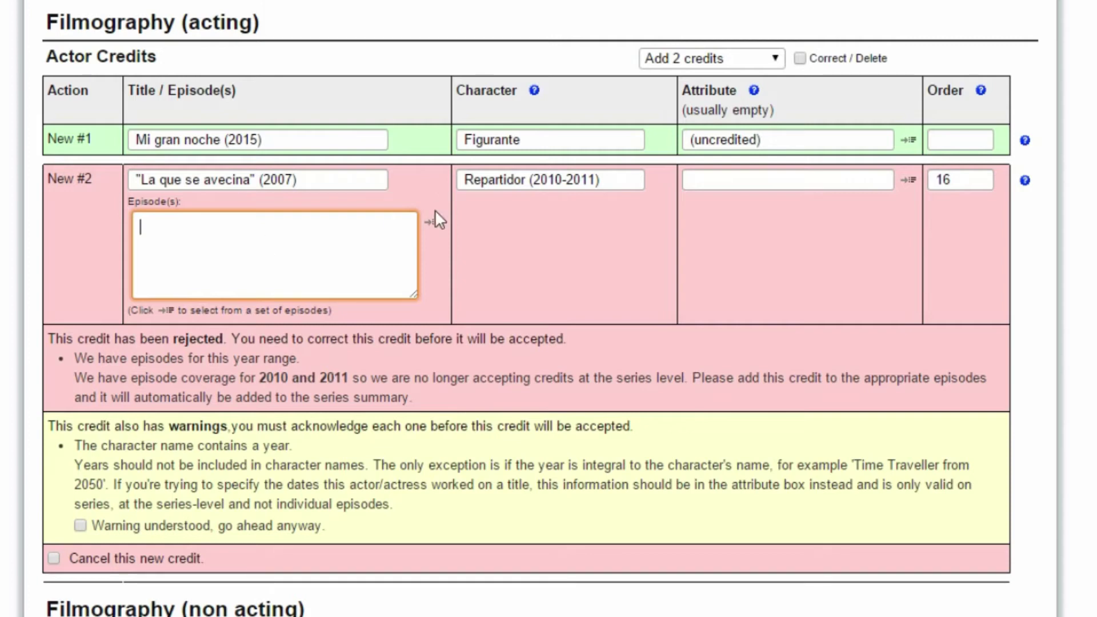
# Remove '(2010-2011)' from Repartidor and enter episode 7.1 for the La que se avecina credit.
pyautogui.moveTo(529, 181); pyautogui.dragTo(627, 179)
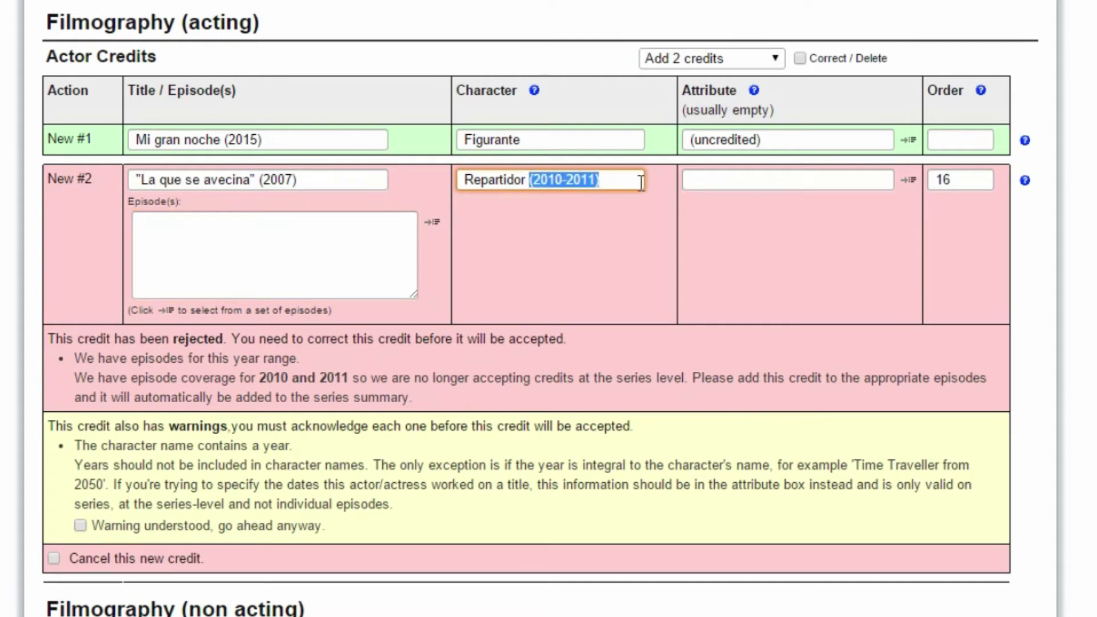
pyautogui.press('BackSpace')
pyautogui.click(289, 265)
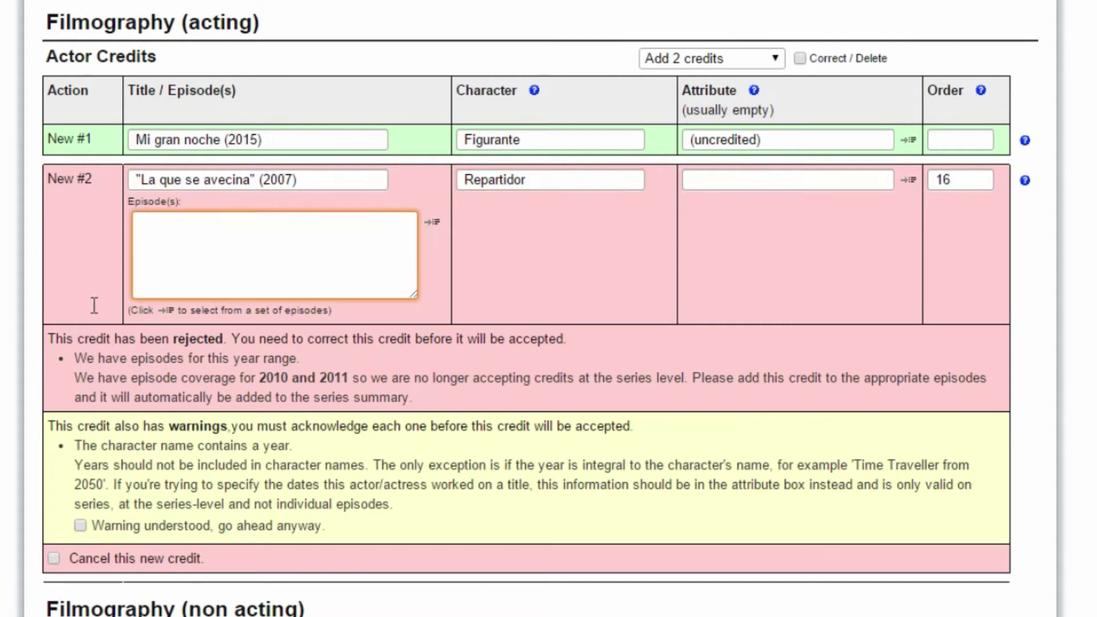
pyautogui.write('7.1')
pyautogui.click(194, 470)
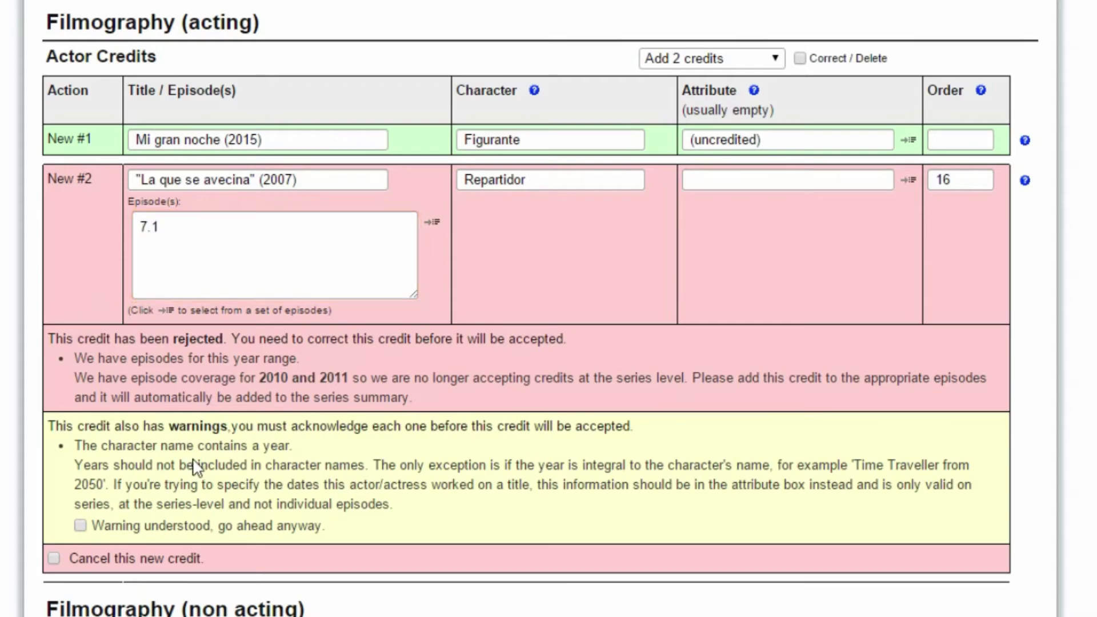
pyautogui.scroll(-8, 188, 474)
pyautogui.scroll(5, 164, 484)
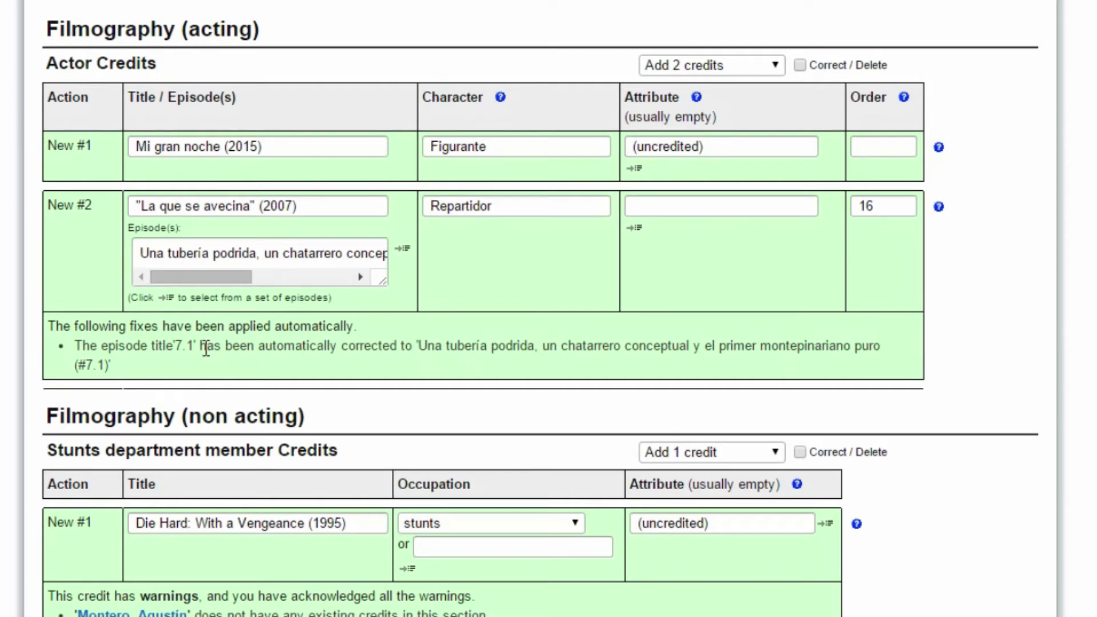
pyautogui.moveTo(207, 281); pyautogui.dragTo(159, 280)
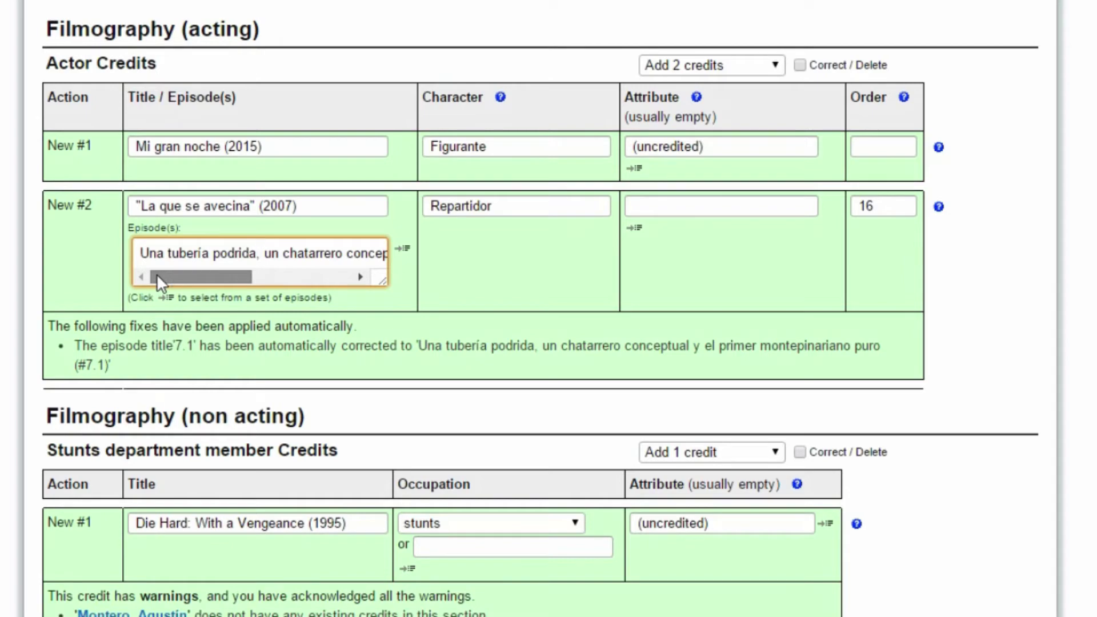
pyautogui.scroll(-8, 157, 273)
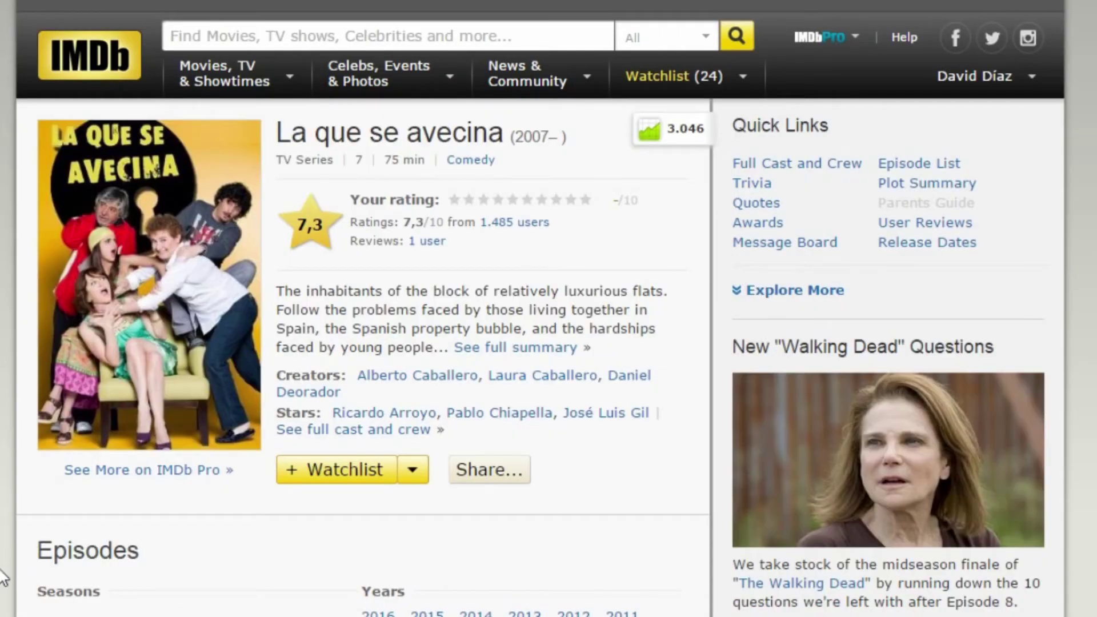
# Go to Season 7 of La que se avecina, open its first episode and view the full cast list.
pyautogui.scroll(-3, 107, 460)
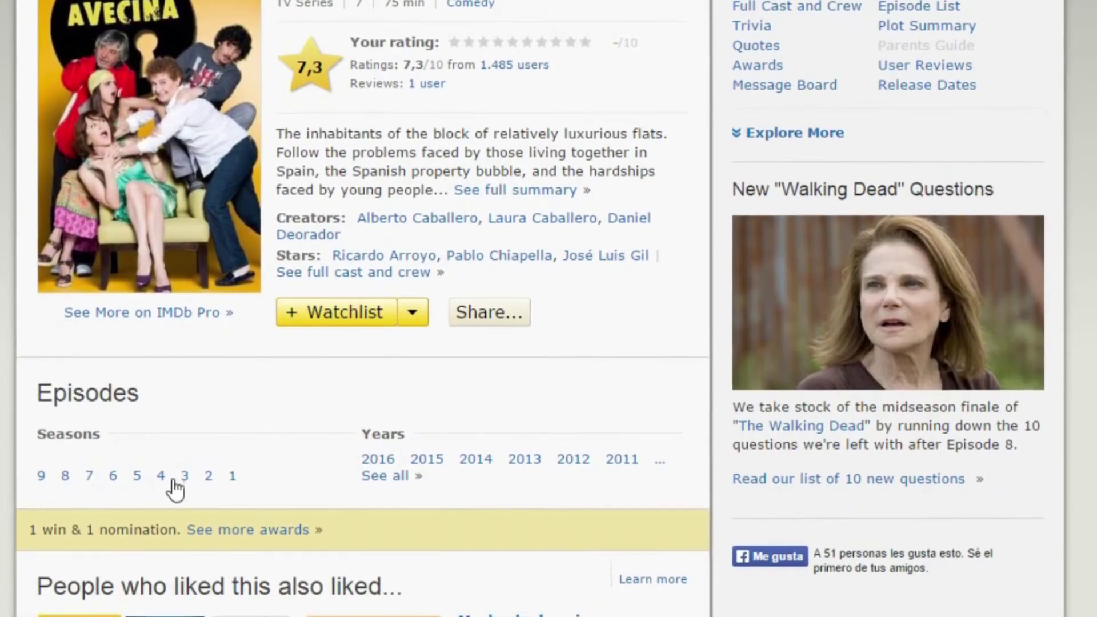
pyautogui.click(88, 473)
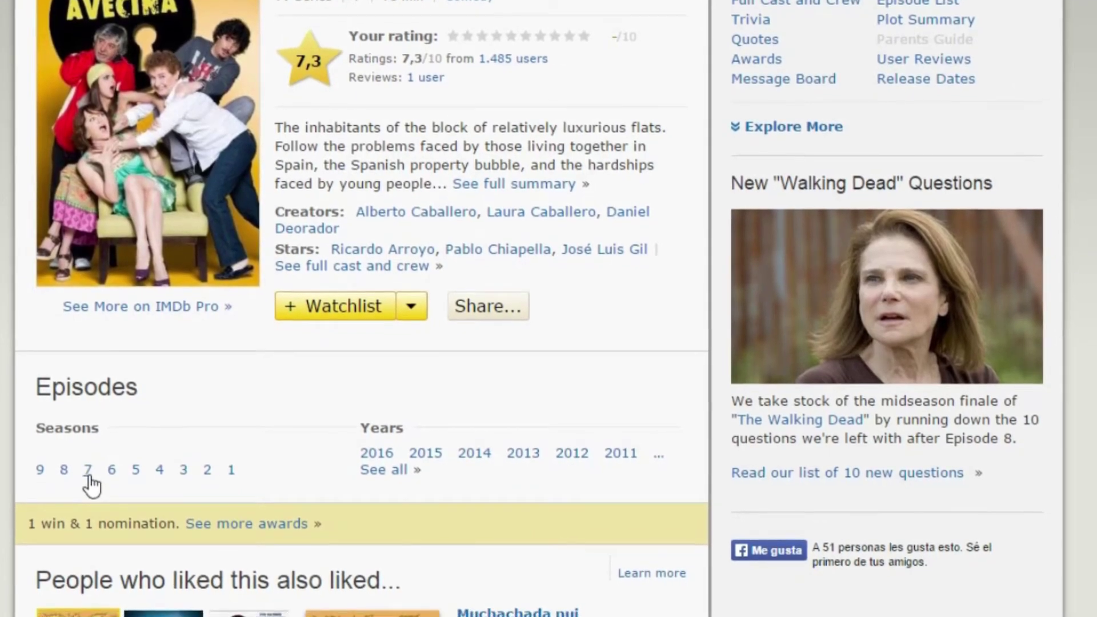
pyautogui.click(374, 227)
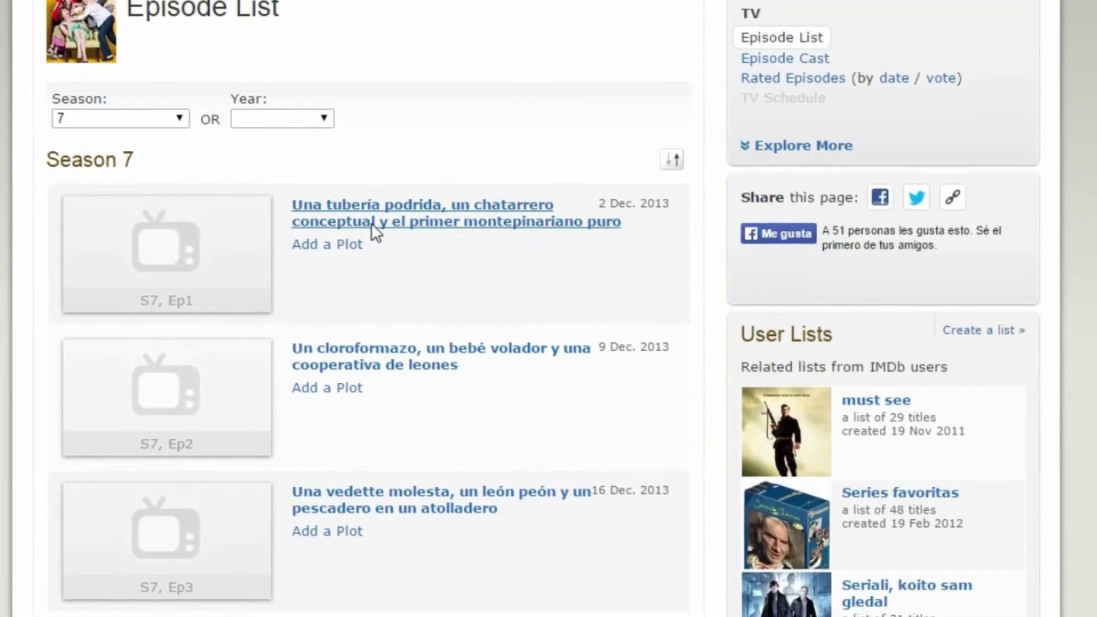
pyautogui.scroll(-10, 166, 537)
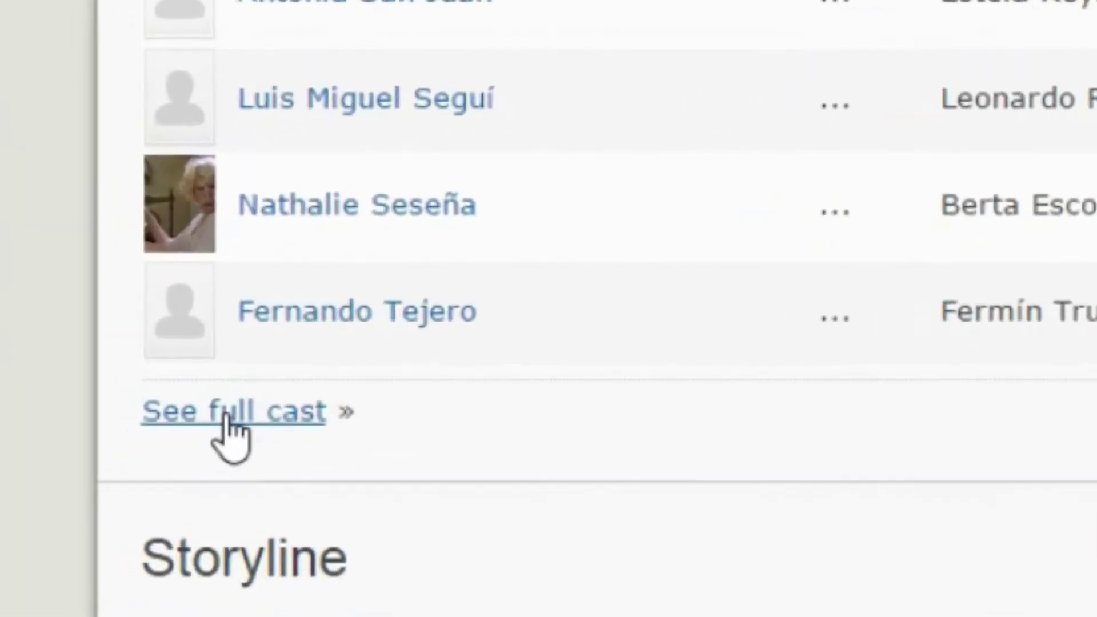
pyautogui.click(64, 489)
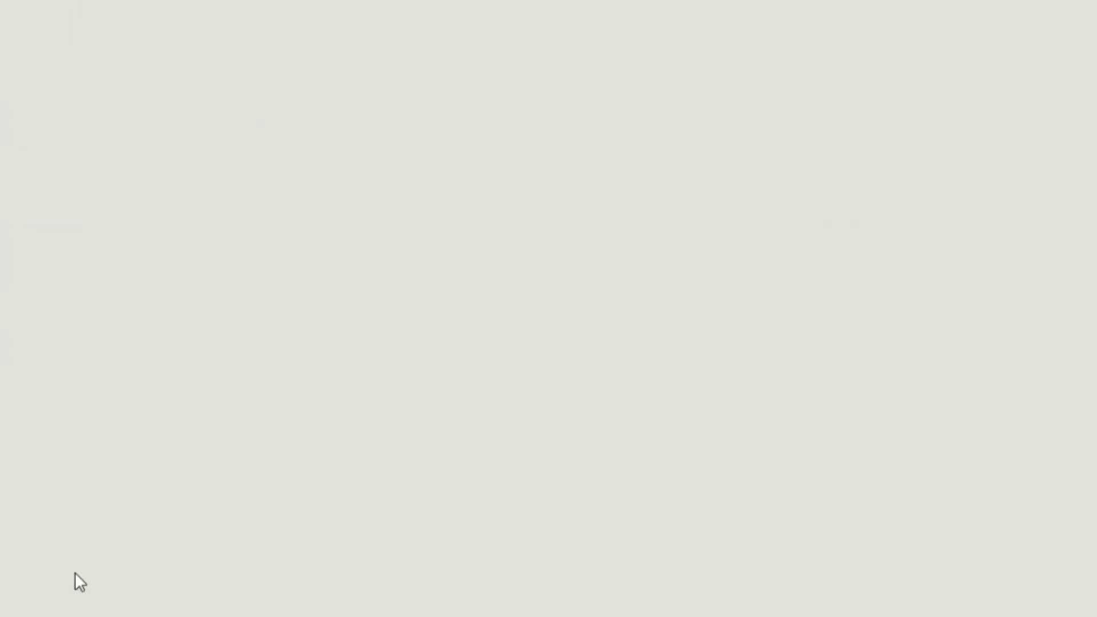
pyautogui.scroll(-10, 371, 309)
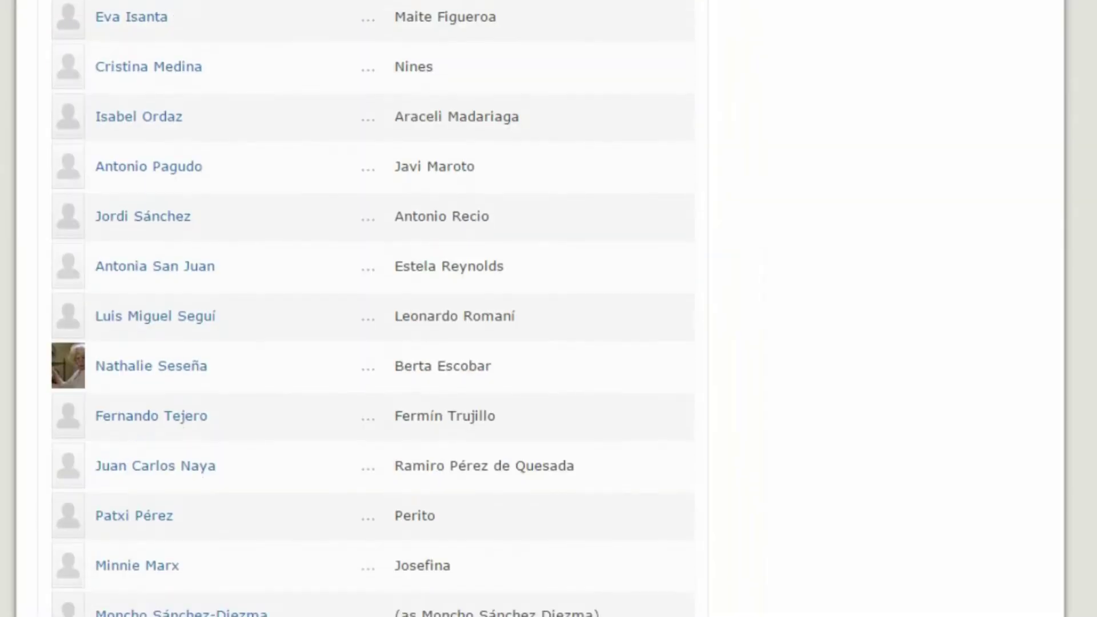
pyautogui.scroll(1, 352, 514)
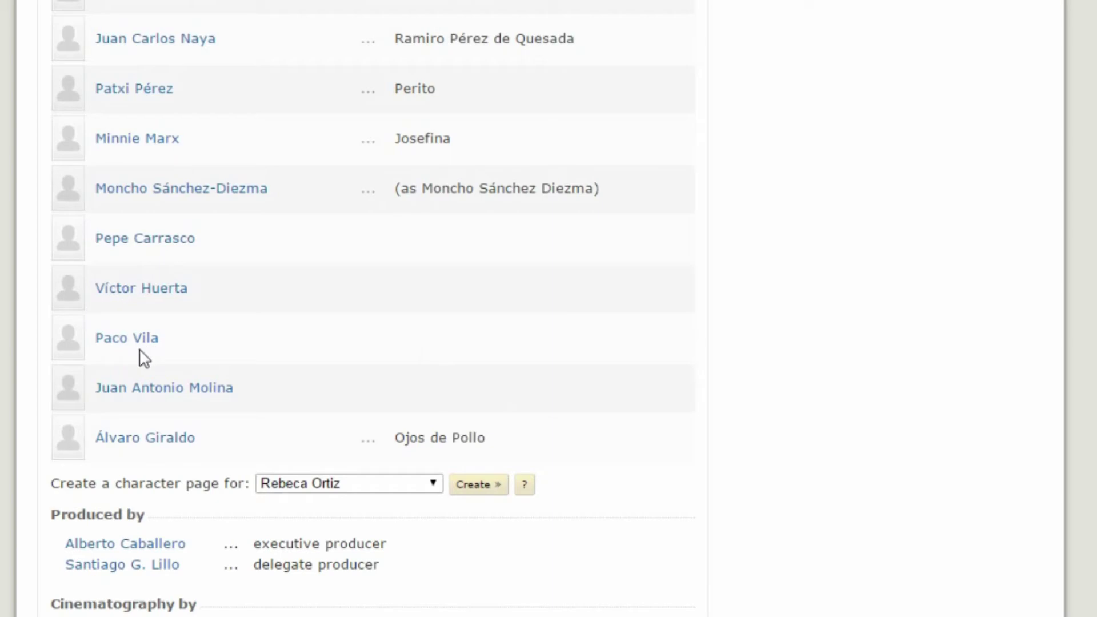
pyautogui.scroll(-15, 325, 371)
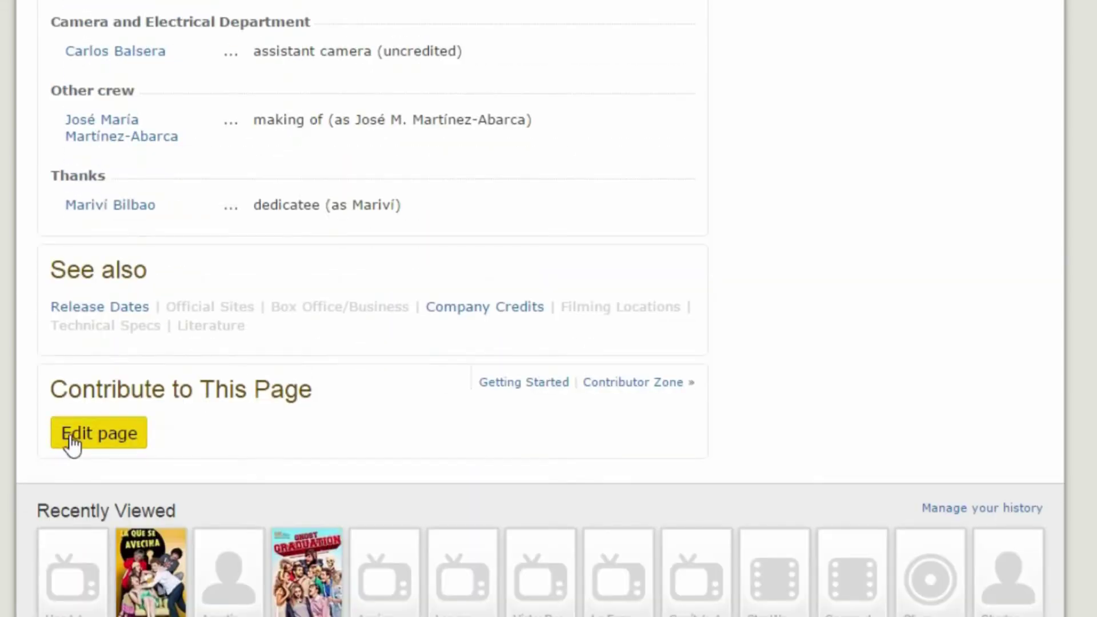
# Edit episode 7.1 with 'Add 1 credit' for Cast and Editorial Department, then continue.
pyautogui.click(72, 443)
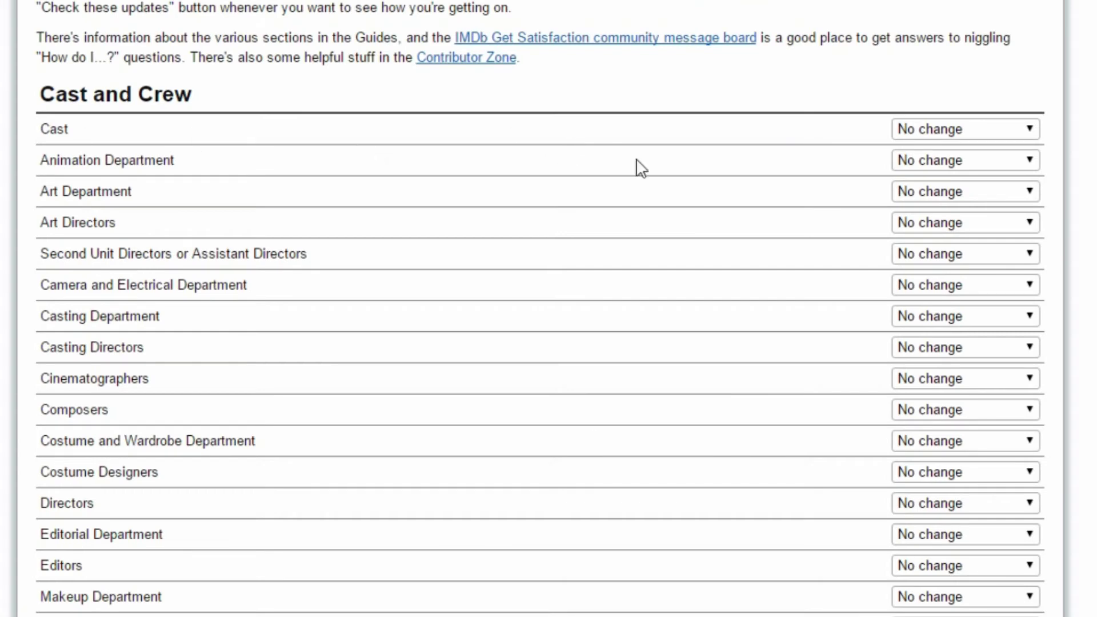
pyautogui.click(931, 130)
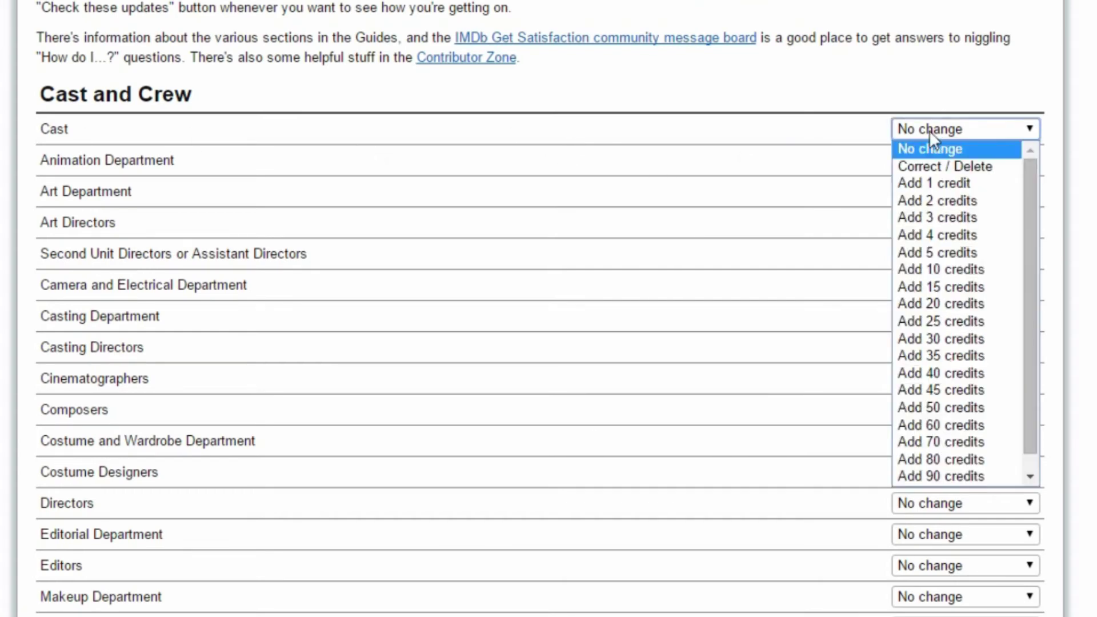
pyautogui.click(916, 183)
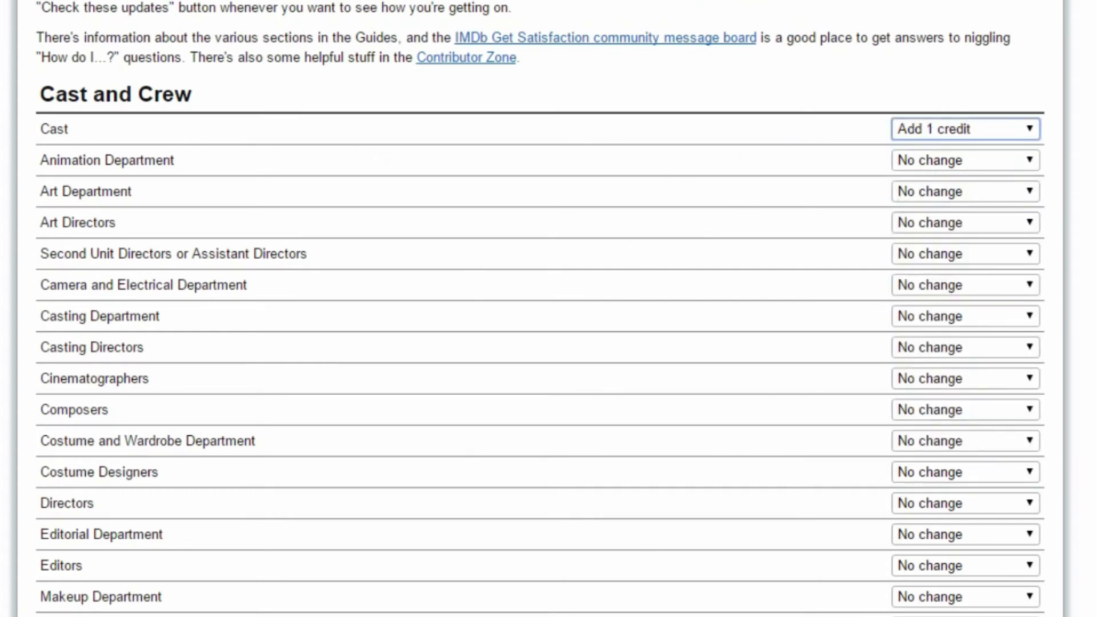
pyautogui.scroll(-8, 918, 400)
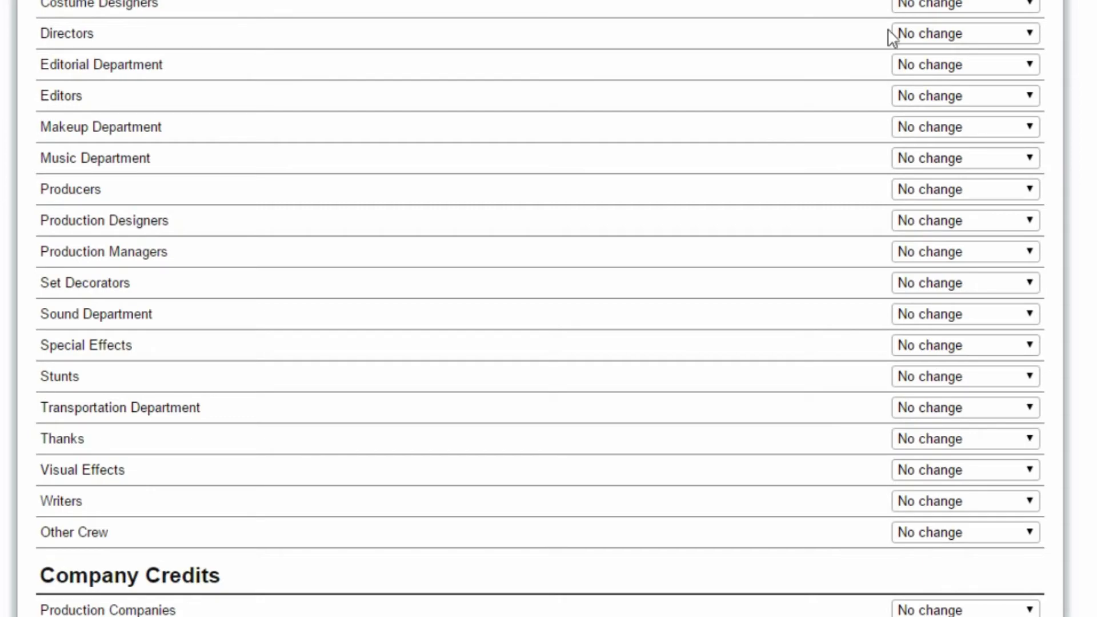
pyautogui.click(929, 66)
pyautogui.click(926, 119)
pyautogui.scroll(7, 698, 176)
pyautogui.scroll(-20, 262, 480)
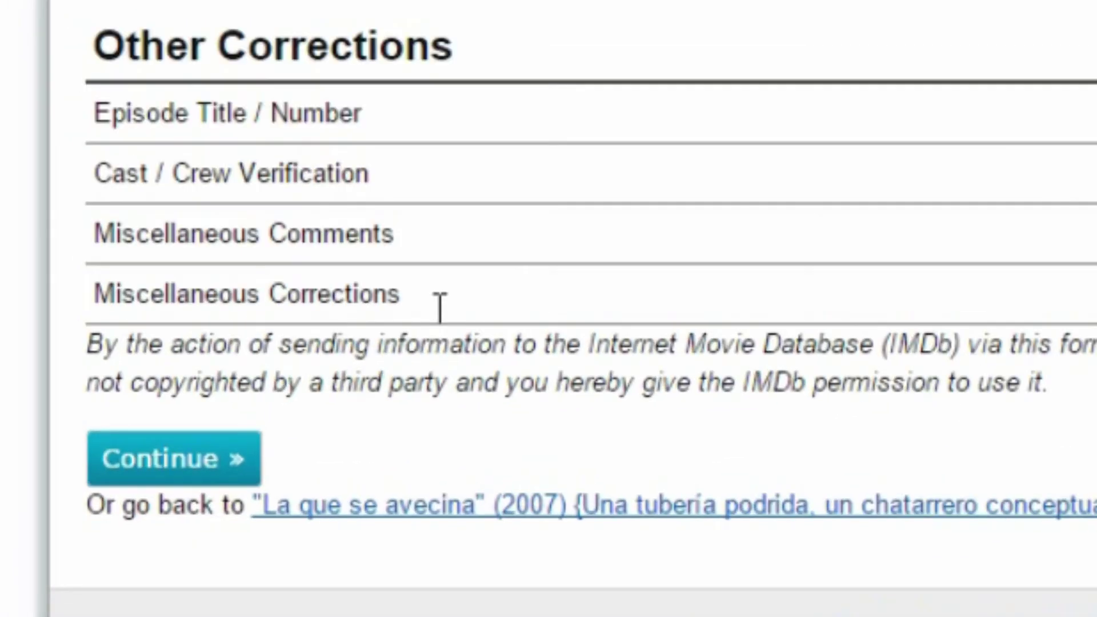
pyautogui.click(232, 456)
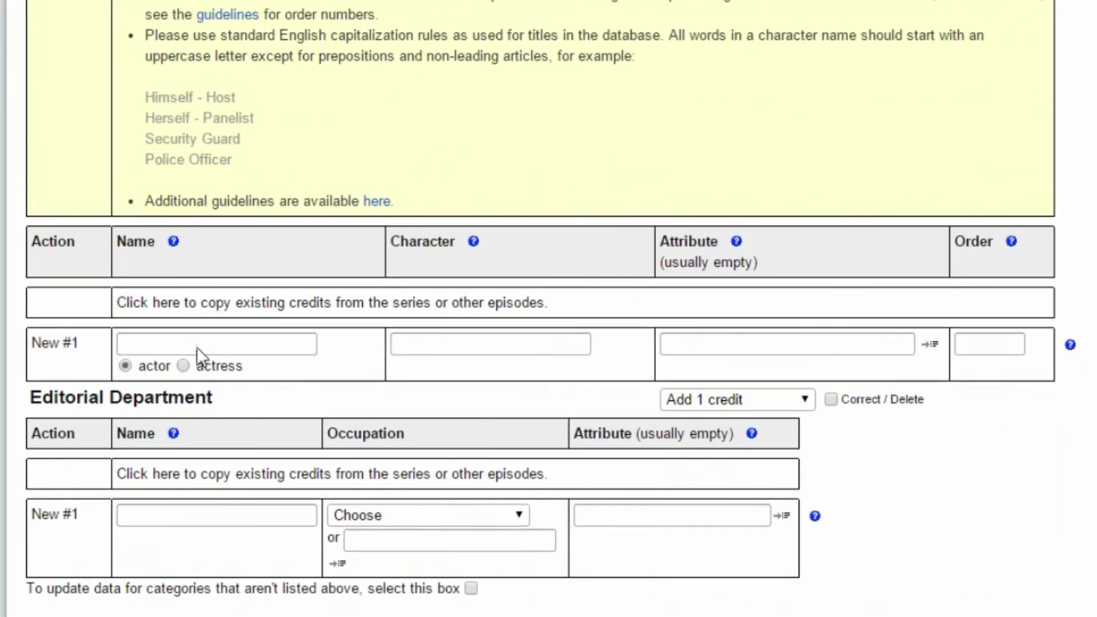
pyautogui.click(257, 333)
pyautogui.click(492, 349)
pyautogui.click(773, 347)
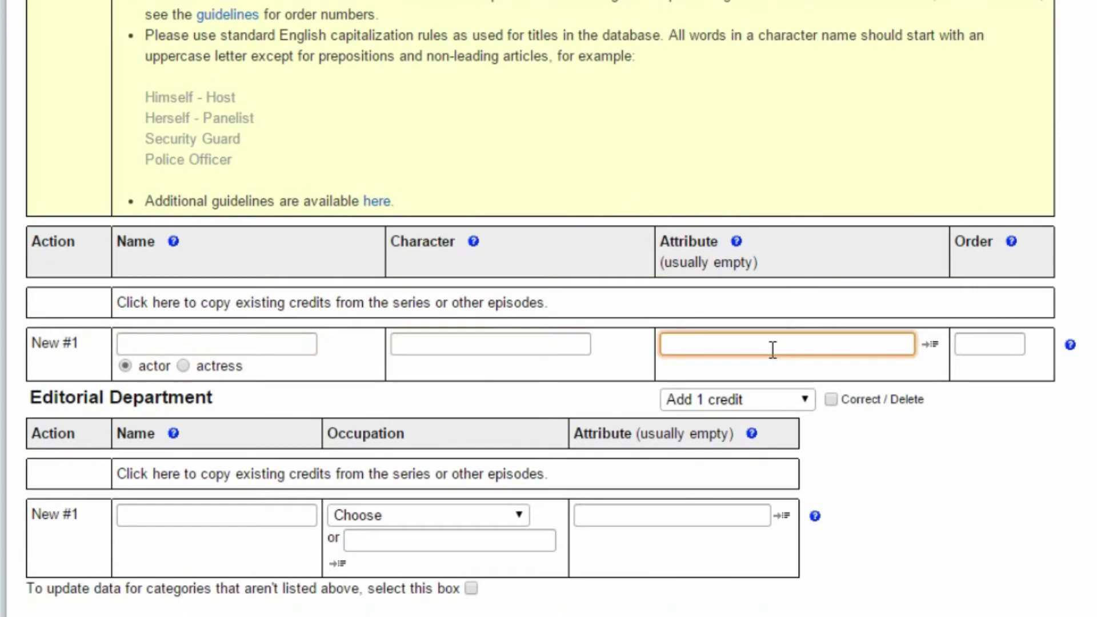
pyautogui.click(1001, 344)
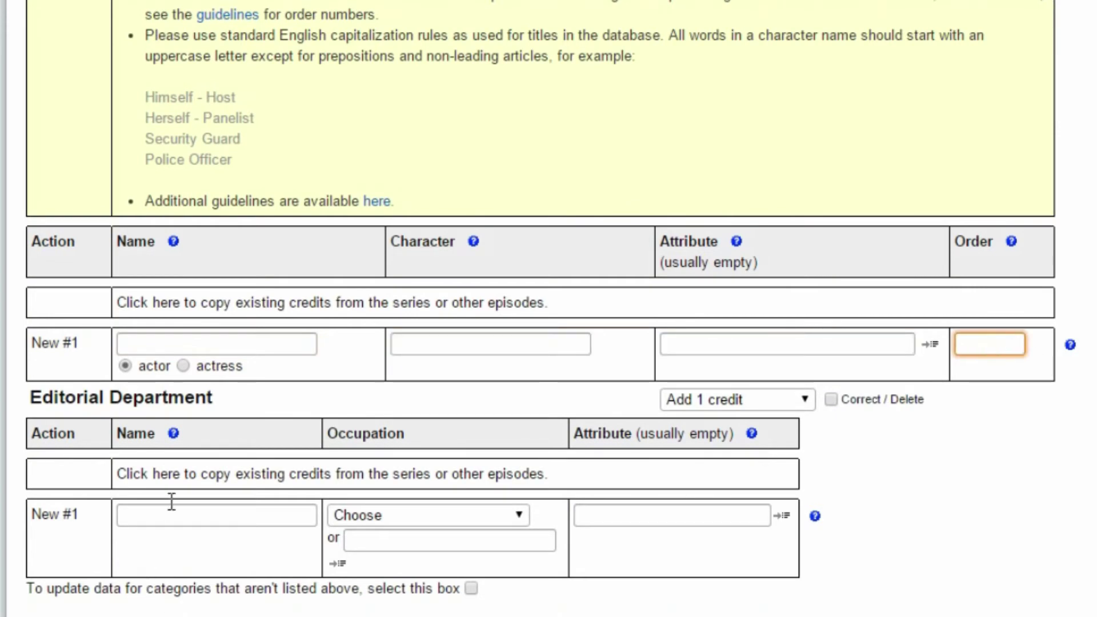
pyautogui.click(172, 509)
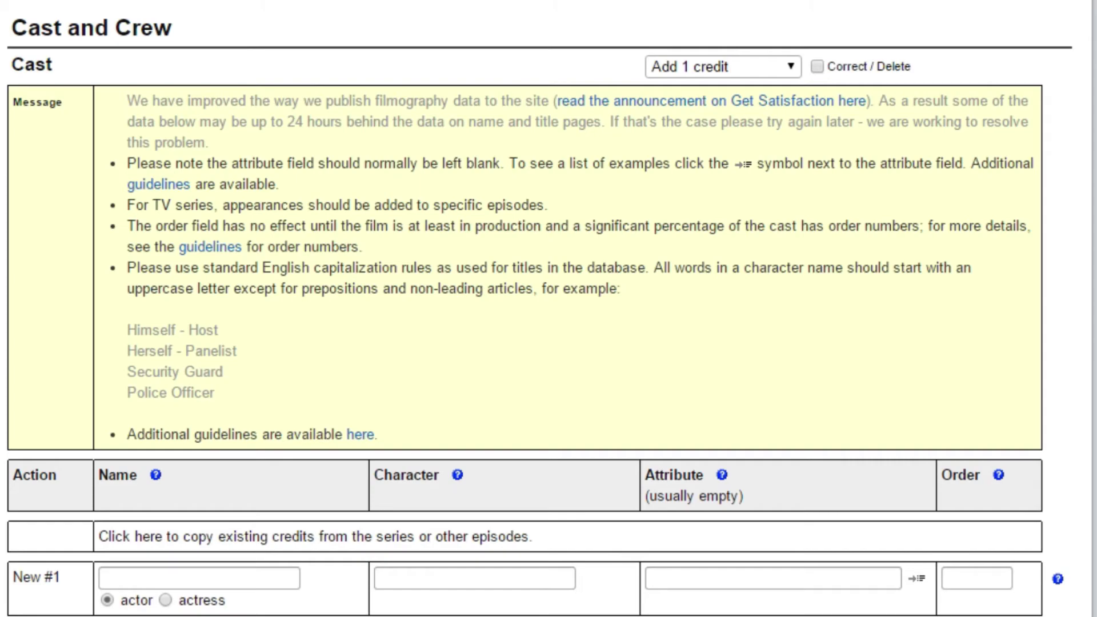
pyautogui.click(165, 600)
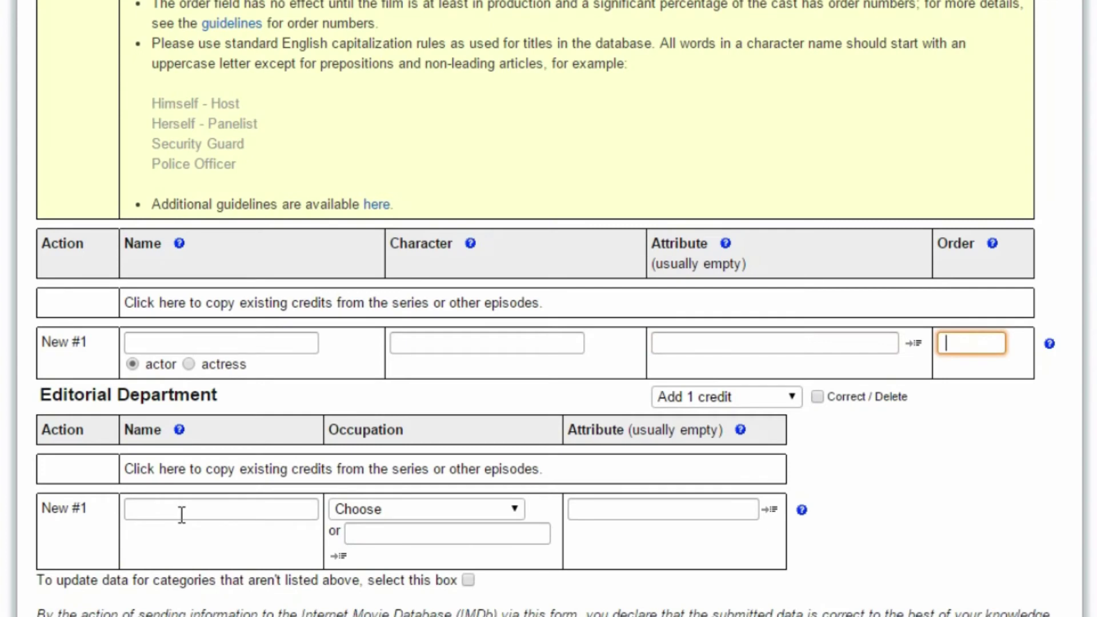
pyautogui.click(184, 513)
pyautogui.click(377, 508)
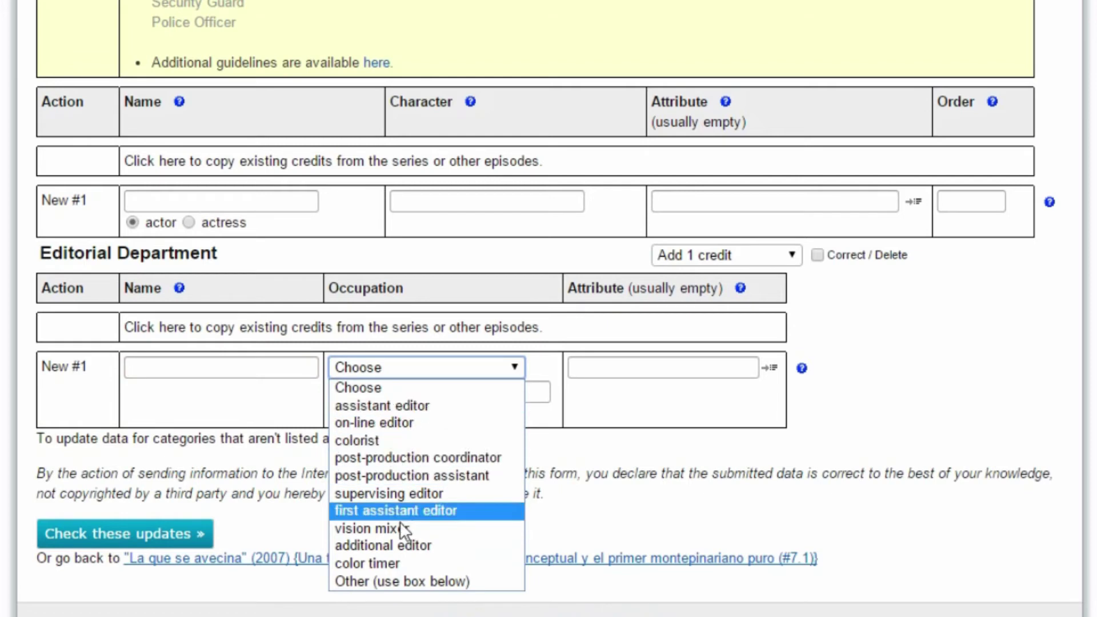
pyautogui.click(703, 457)
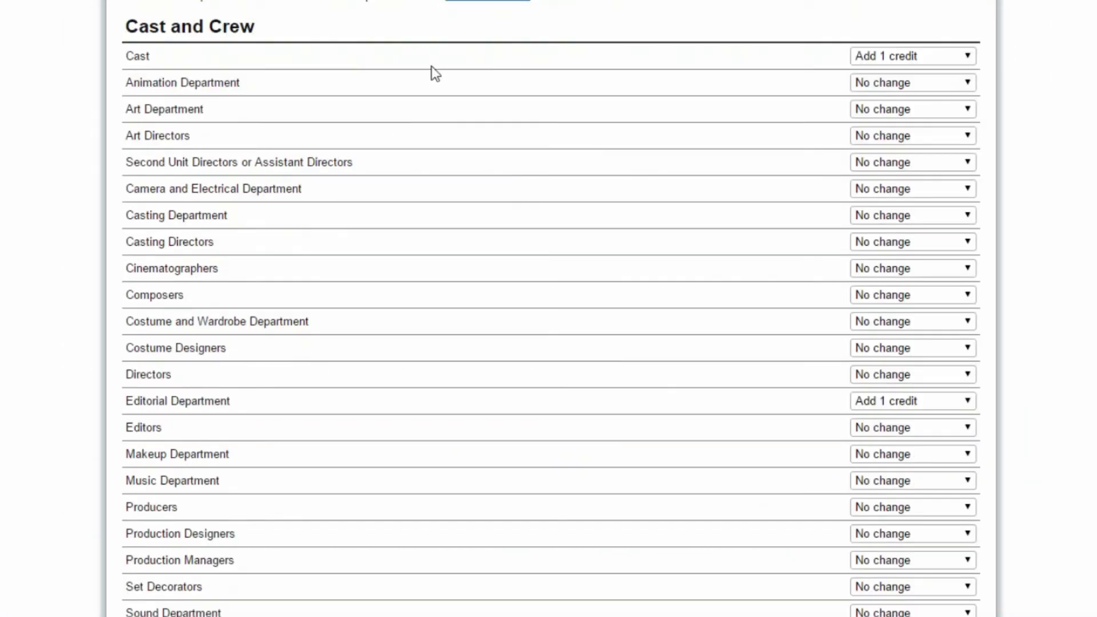
# Switch Cast to Correct / Delete and continue to the list of 24 existing cast credits.
pyautogui.click(901, 57)
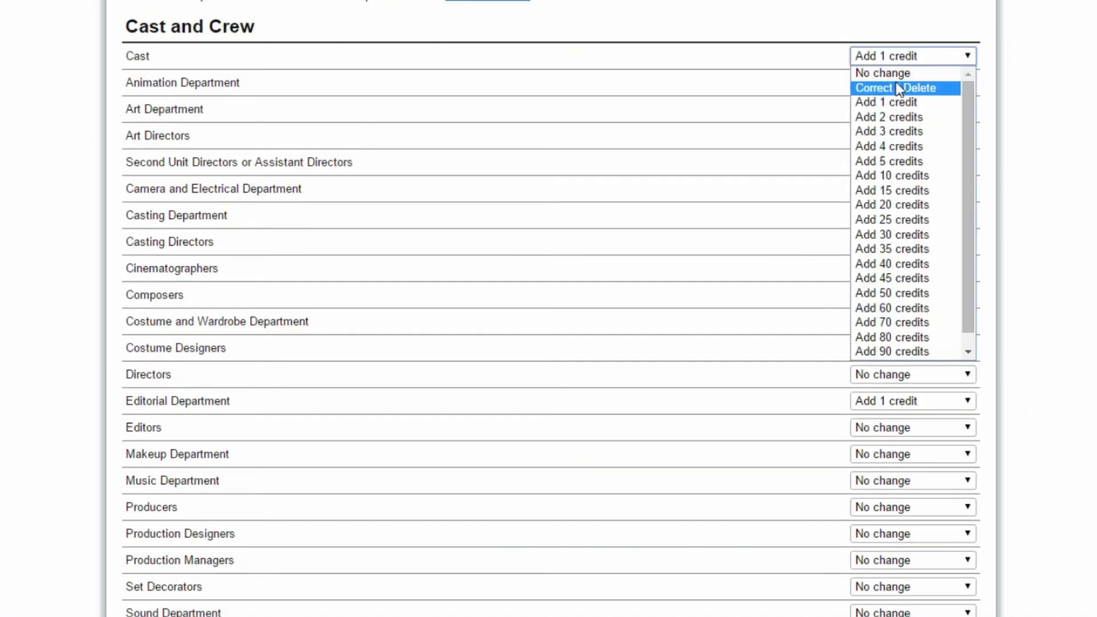
pyautogui.click(896, 90)
pyautogui.scroll(-15, 549, 309)
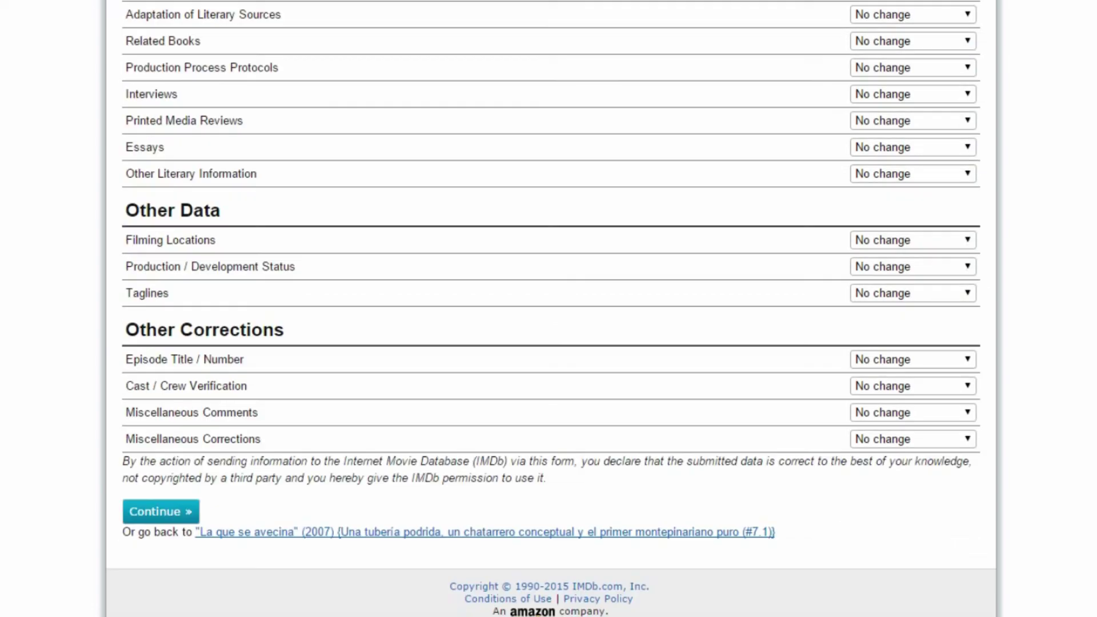
pyautogui.click(165, 519)
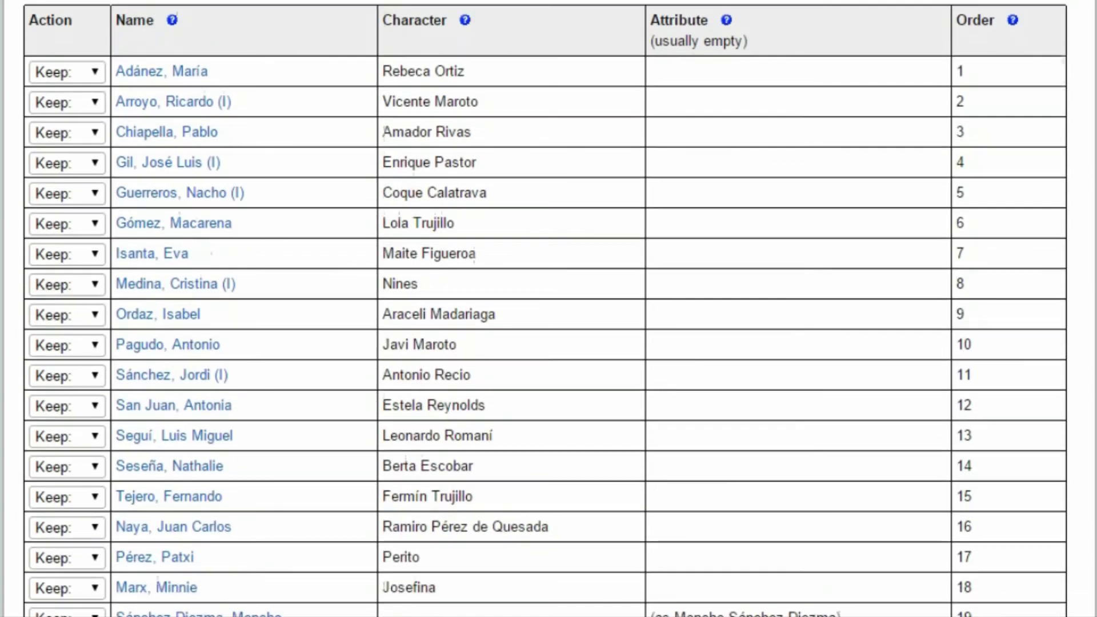
pyautogui.scroll(-4, 548, 309)
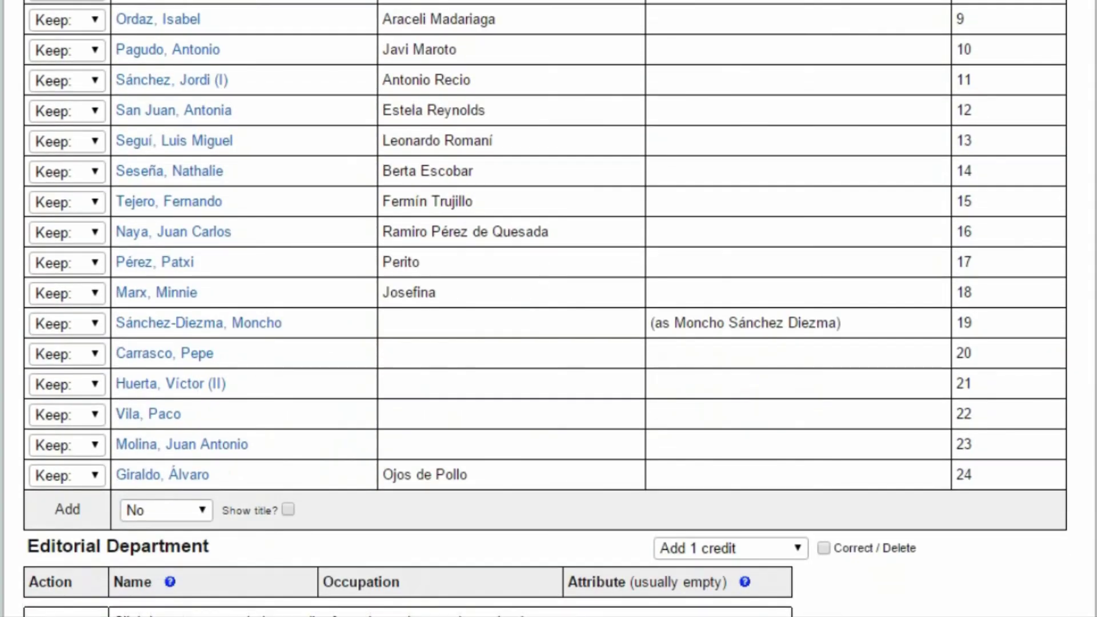
pyautogui.scroll(2, 401, 70)
pyautogui.scroll(4, 979, 108)
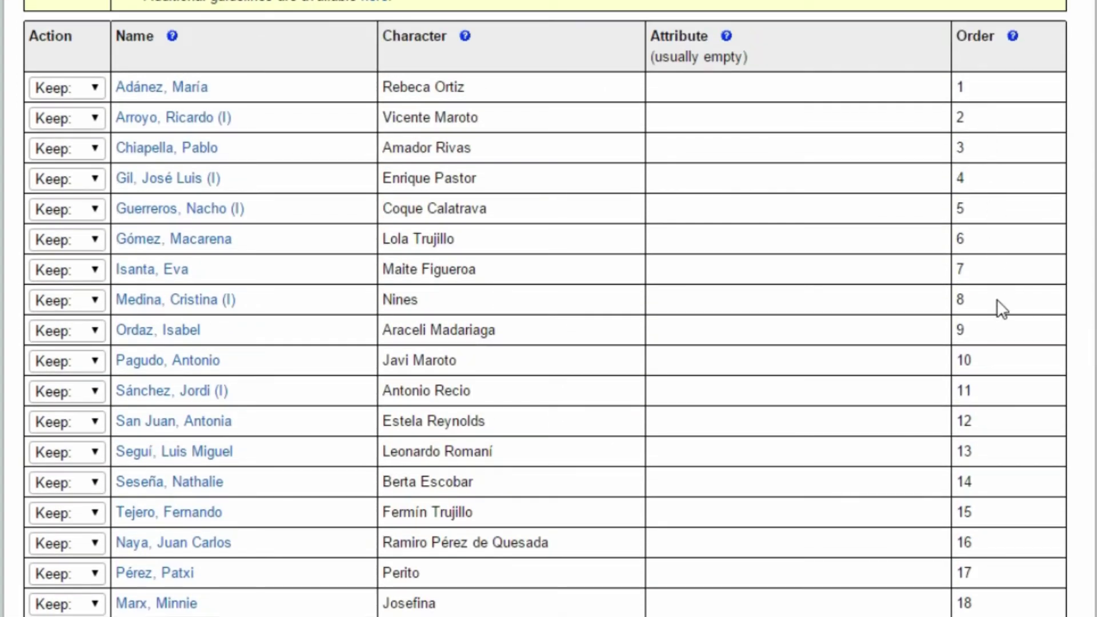
pyautogui.scroll(-4, 999, 372)
pyautogui.scroll(-1, 990, 538)
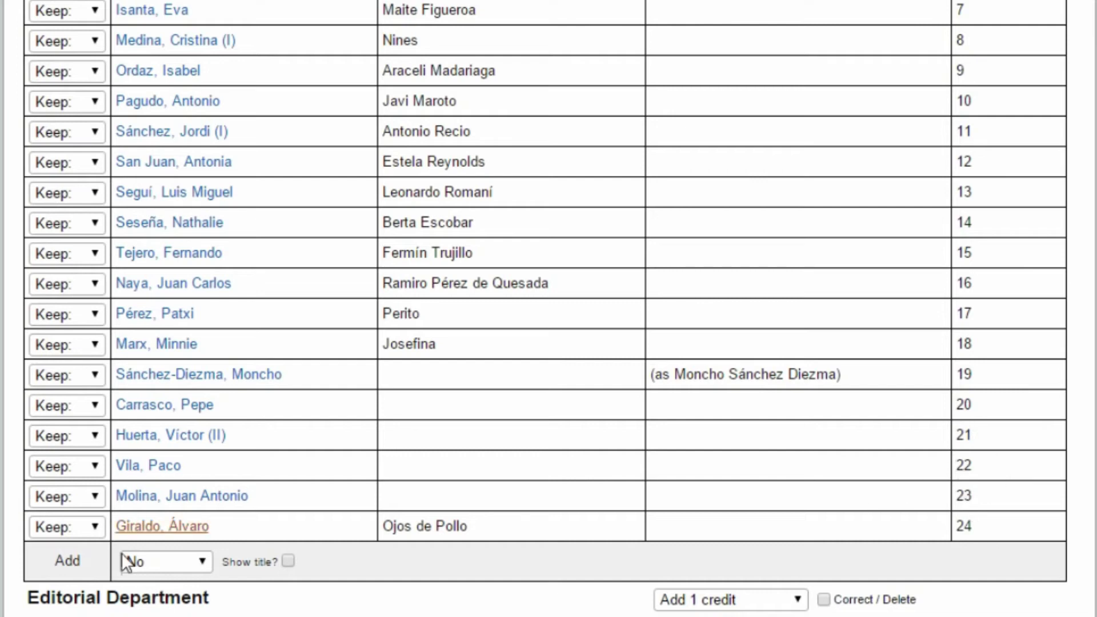
# Add room for one new cast credit row.
pyautogui.click(193, 560)
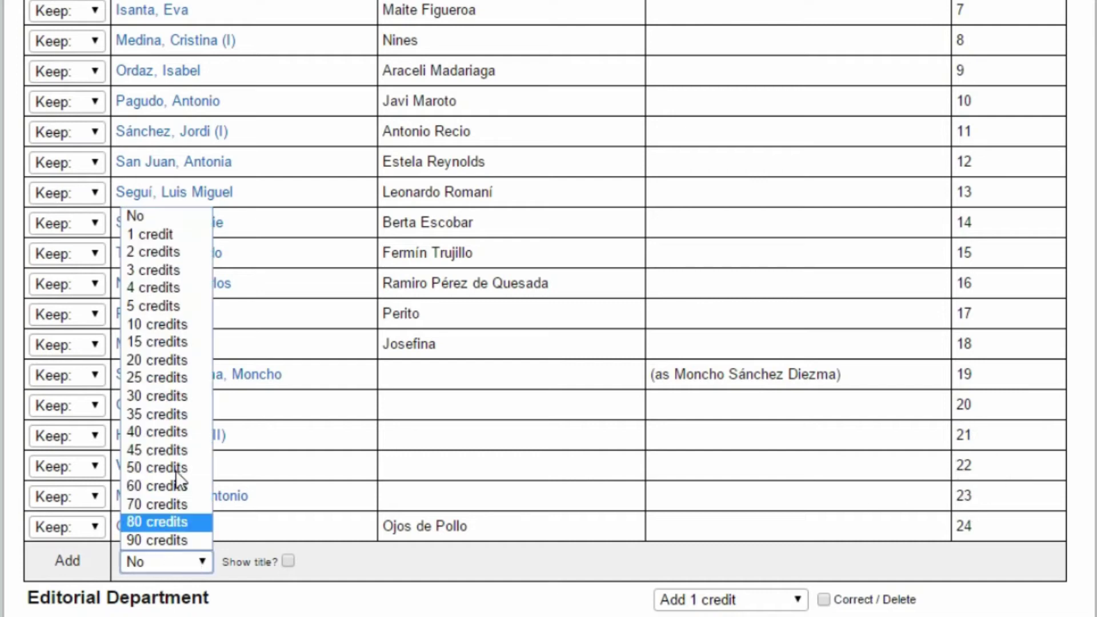
pyautogui.click(170, 239)
pyautogui.scroll(-6, 35, 280)
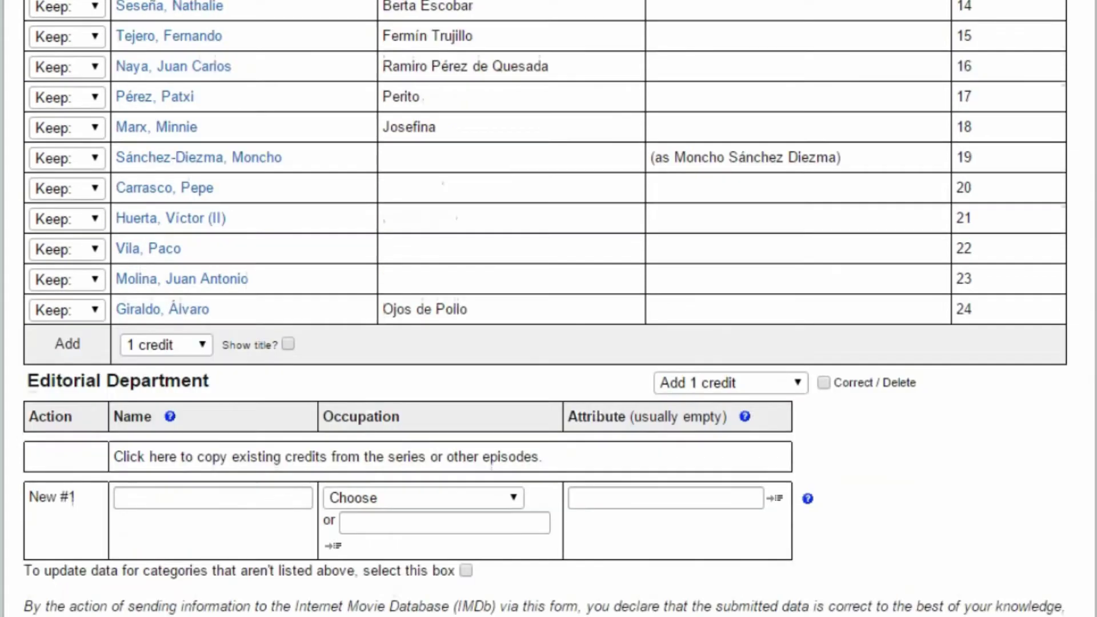
pyautogui.scroll(6, 208, 448)
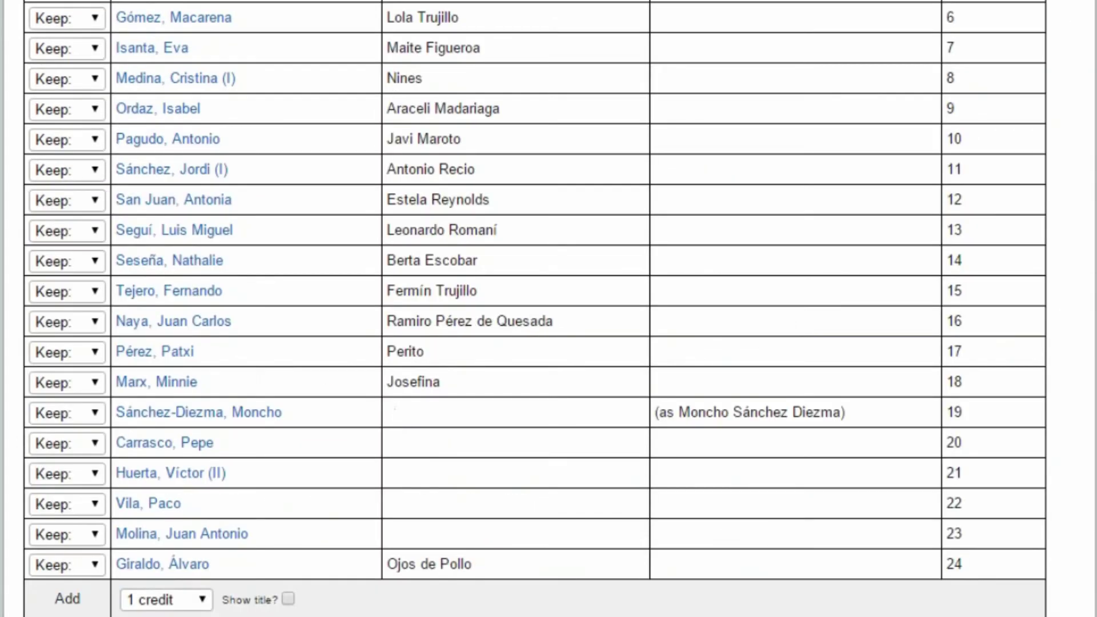
pyautogui.scroll(-7, 453, 296)
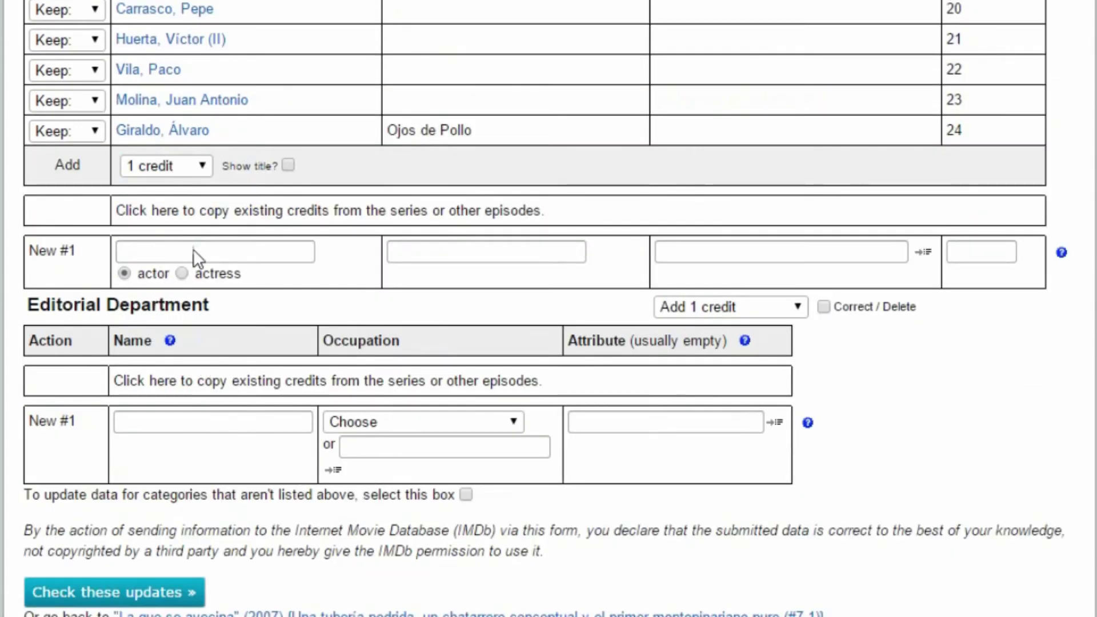
# Enter the new actor's name from the suggestions, with character Repartidor.
pyautogui.click(227, 249)
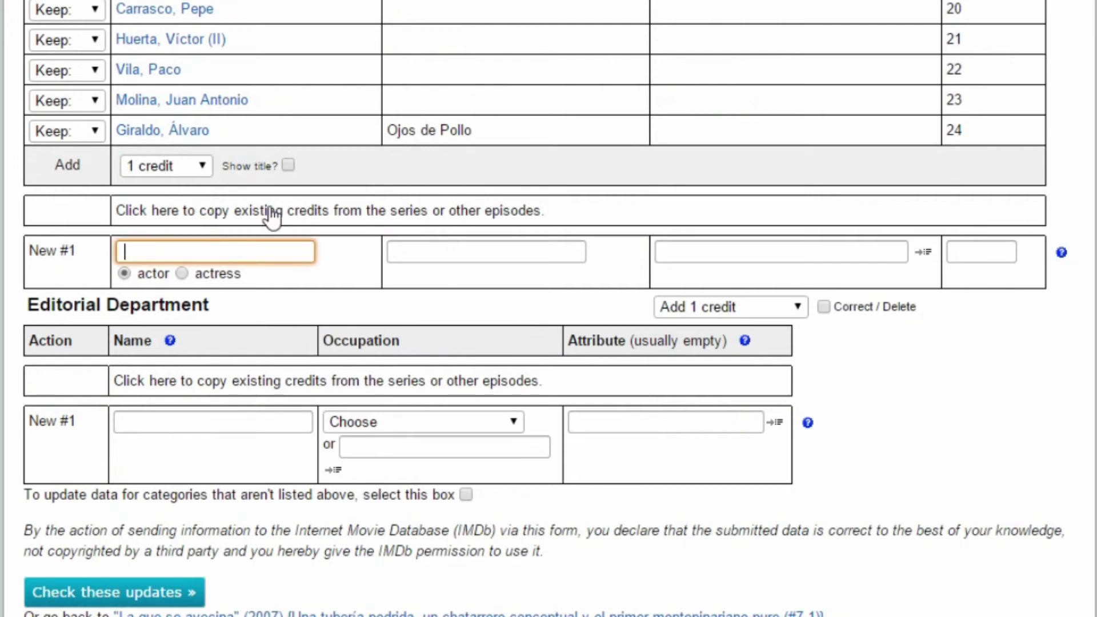
pyautogui.write('Agu')
pyautogui.press('Down')
pyautogui.press('Return')
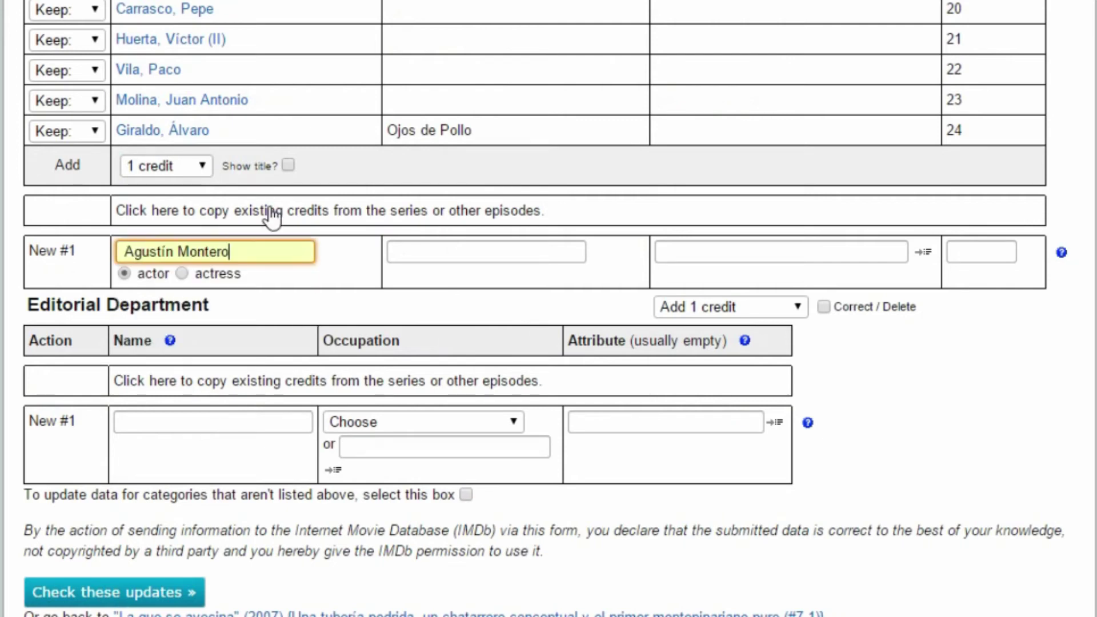
pyautogui.click(511, 252)
pyautogui.write('Repartidor')
pyautogui.click(468, 278)
# Leave billing empty, set the attribute to (uncredited), and check the updates.
pyautogui.click(980, 252)
pyautogui.write('21')
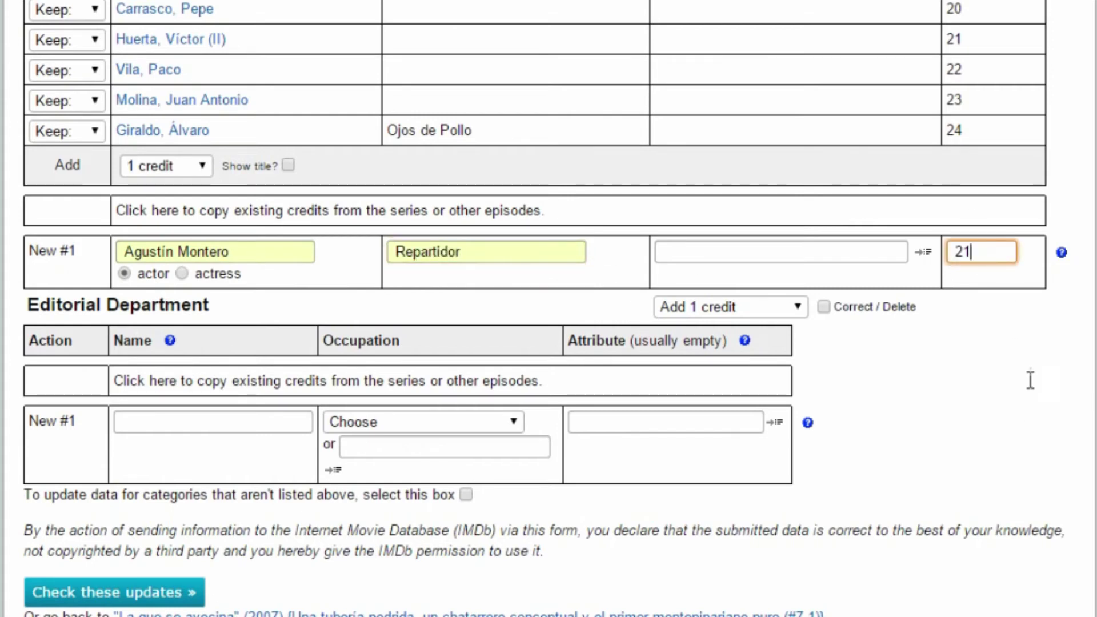
pyautogui.doubleClick(987, 252)
pyautogui.write('25')
pyautogui.doubleClick(984, 251)
pyautogui.press('BackSpace')
pyautogui.click(863, 249)
pyautogui.write('(')
pyautogui.click(766, 275)
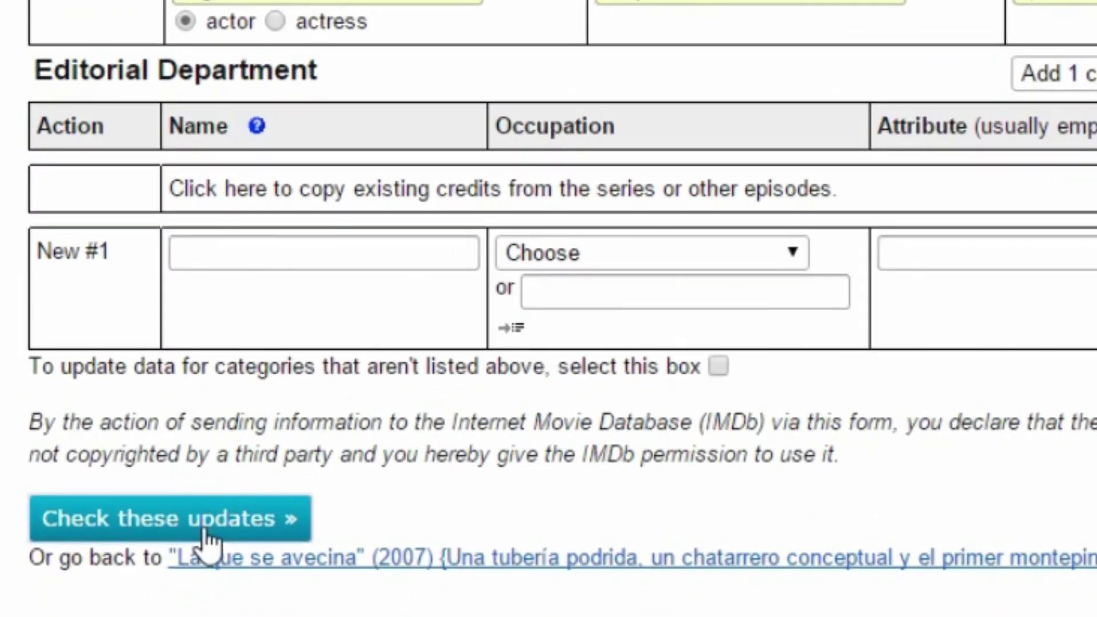
pyautogui.click(206, 531)
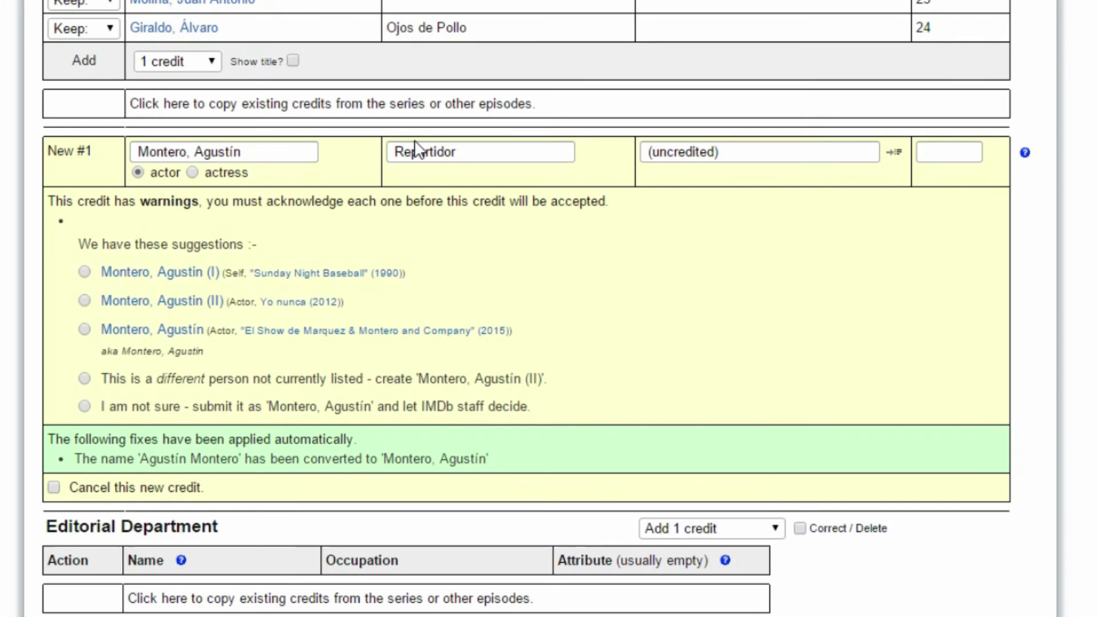
# Pick the suggested existing actor with the 2015 show credit as the match and re-check.
pyautogui.click(85, 330)
pyautogui.scroll(-5, 90, 350)
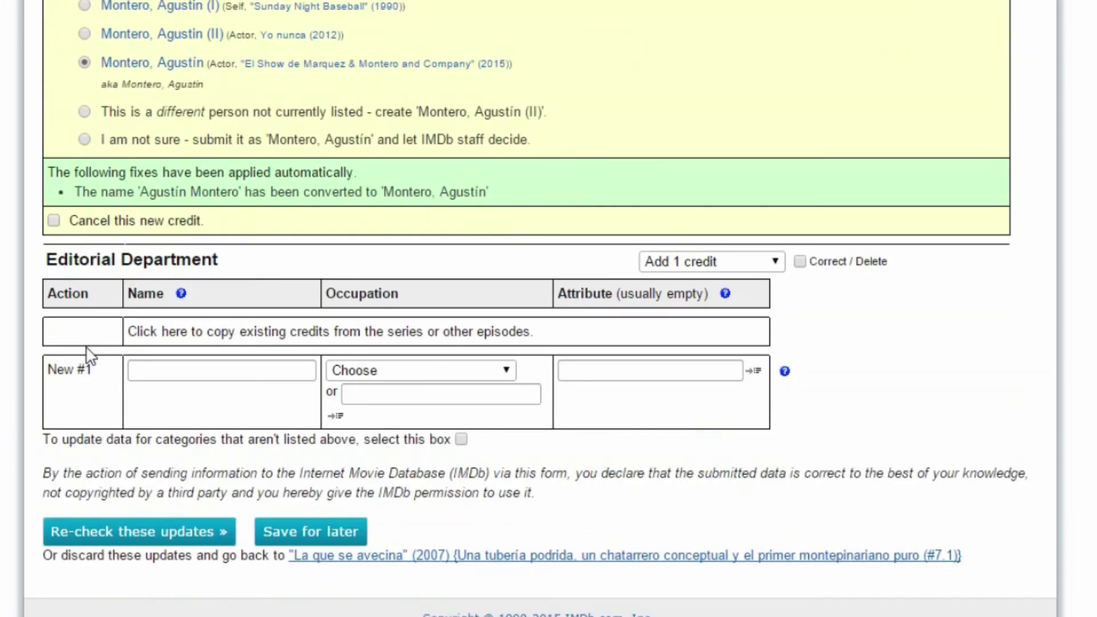
pyautogui.click(145, 533)
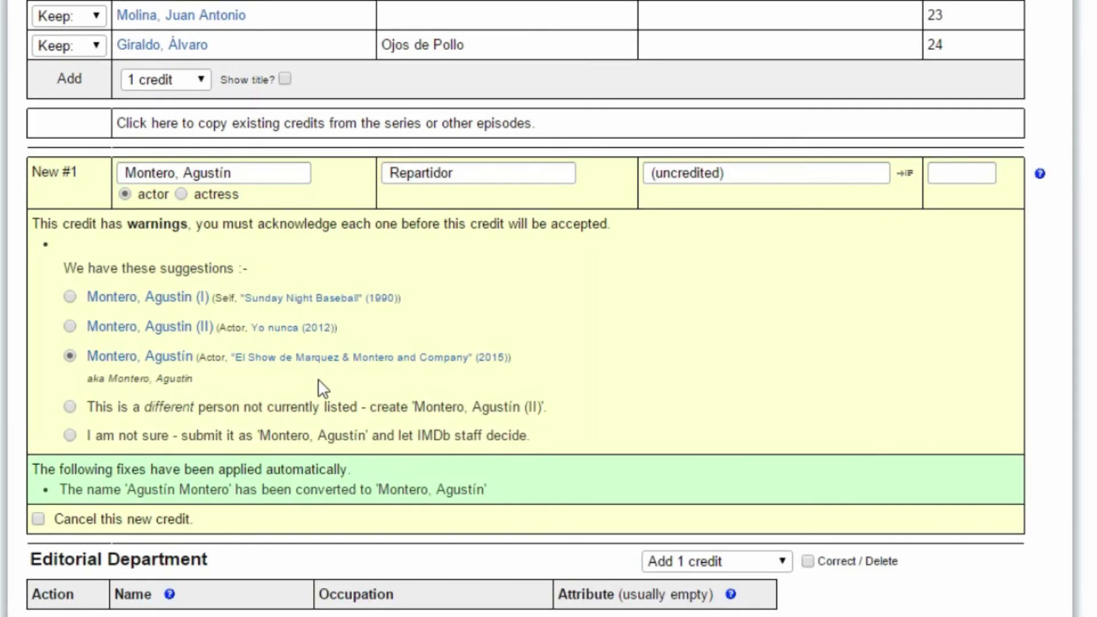
# Replace the credit's actor name with a different new actor and re-check.
pyautogui.click(264, 175)
pyautogui.hotkey('ctrl', 'a')
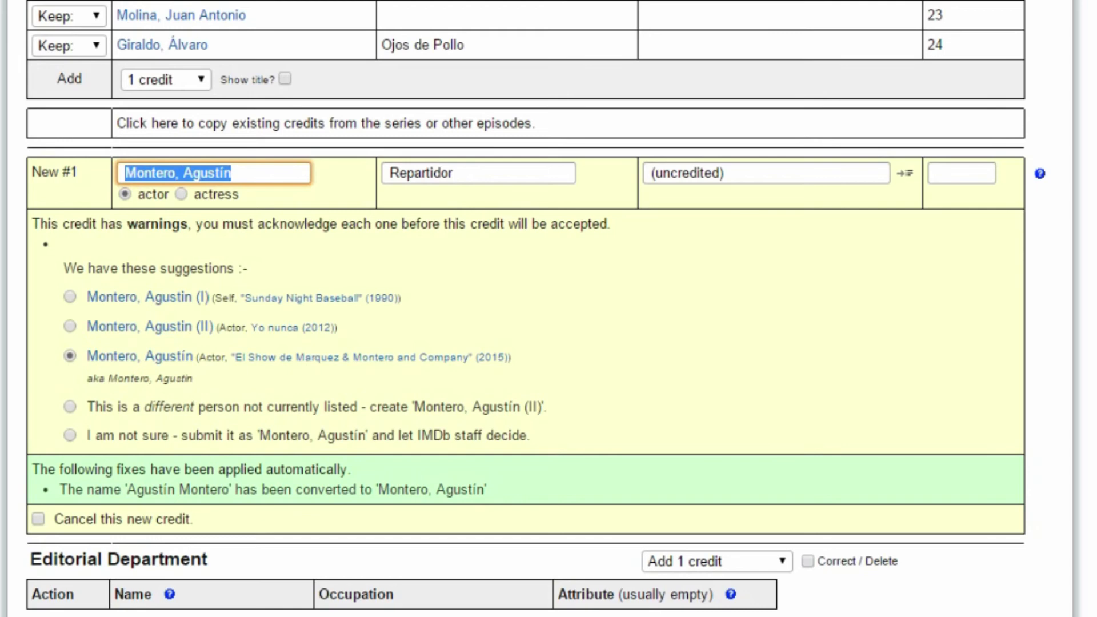
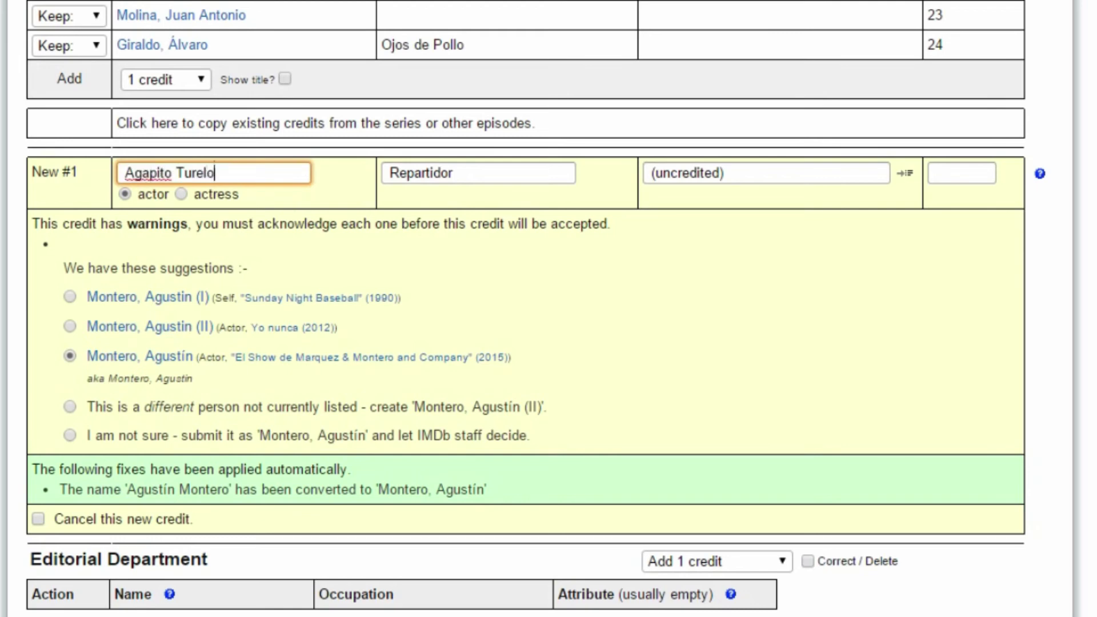
pyautogui.scroll(-5, 171, 263)
pyautogui.click(350, 452)
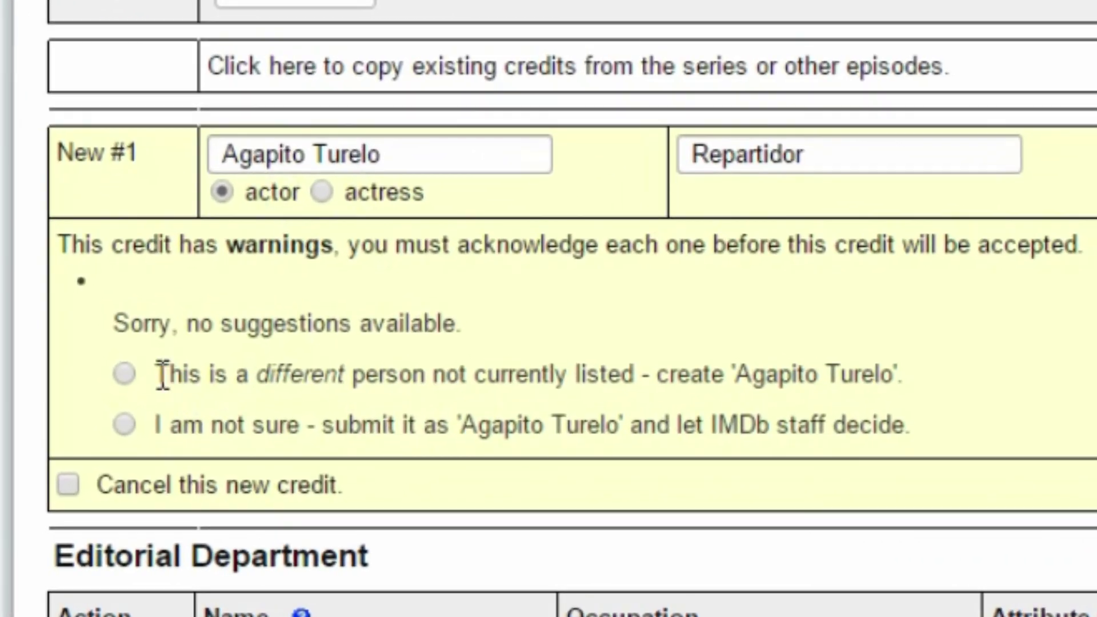
# Mark the actor as a different person not currently listed.
pyautogui.moveTo(157, 375); pyautogui.dragTo(907, 372)
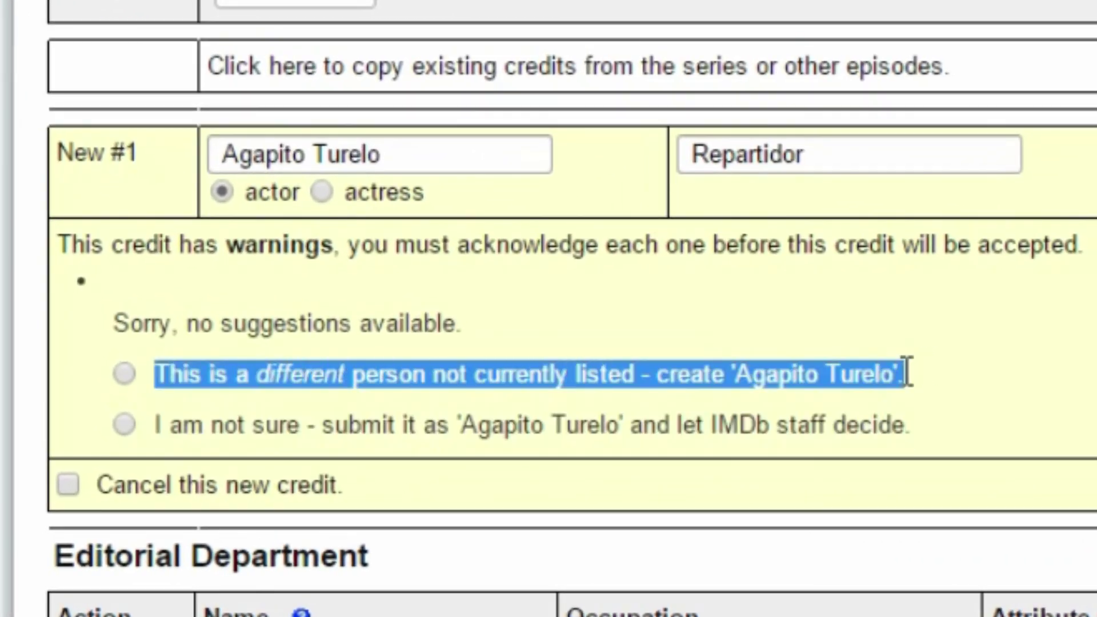
pyautogui.click(909, 375)
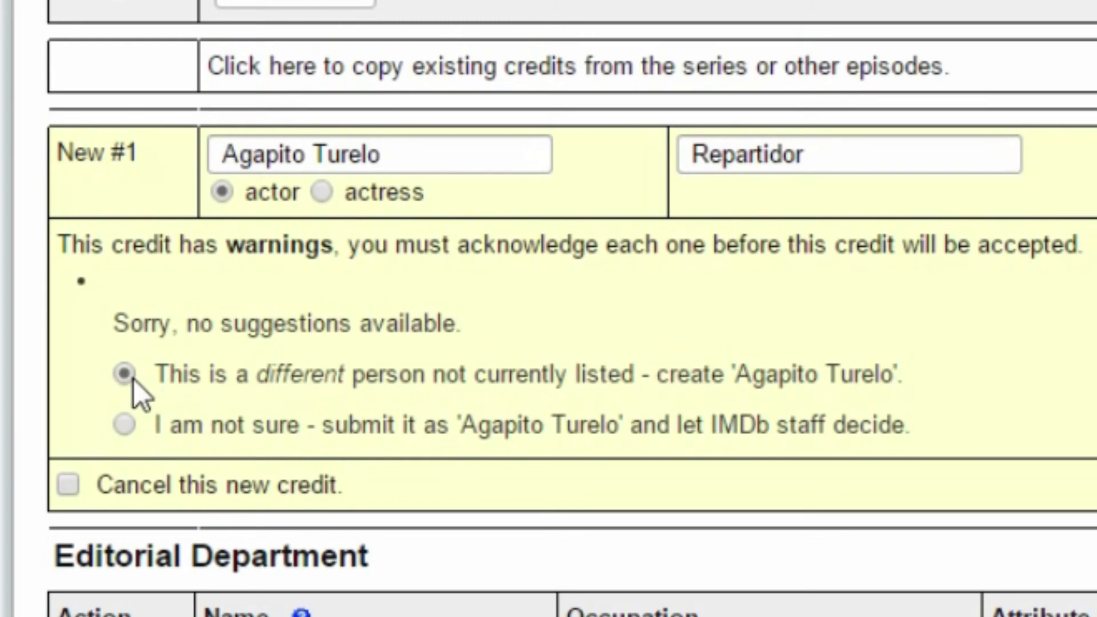
pyautogui.scroll(-8, 281, 509)
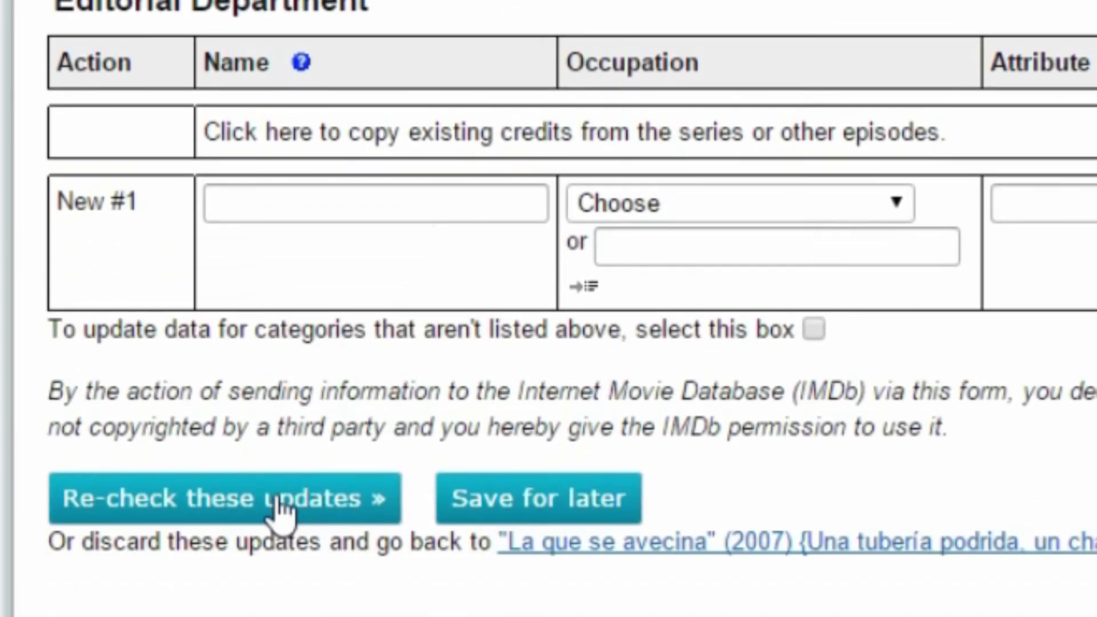
# Keep 'Add this as a new name' and delete the (uncredited) attribute from the Repartidor credit.
pyautogui.scroll(5, 280, 509)
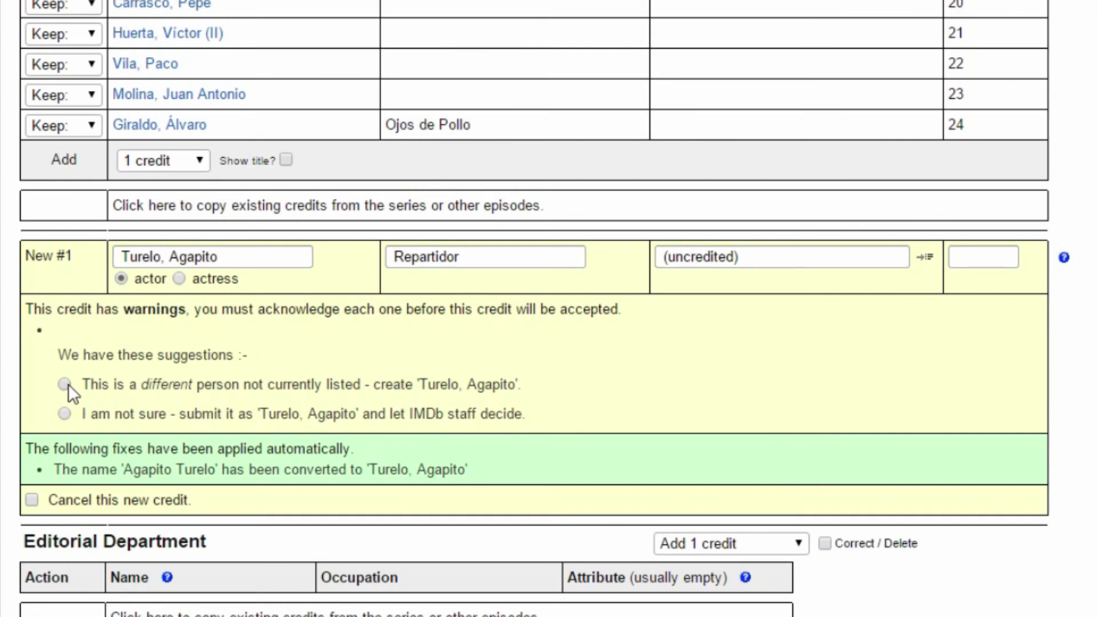
pyautogui.scroll(-4, 81, 400)
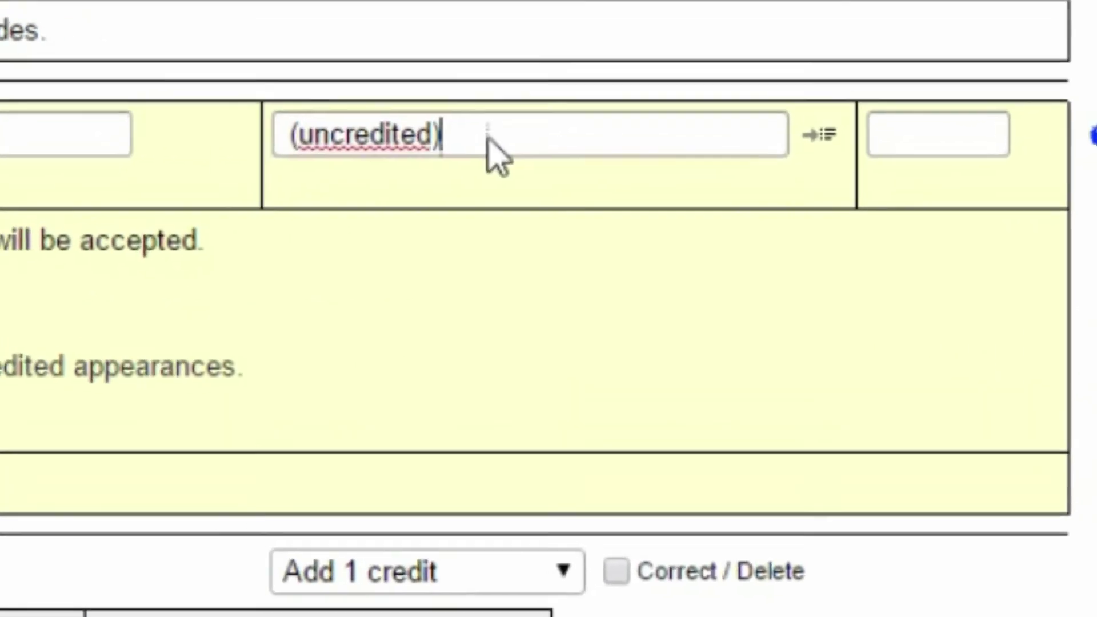
pyautogui.moveTo(759, 162); pyautogui.dragTo(665, 160)
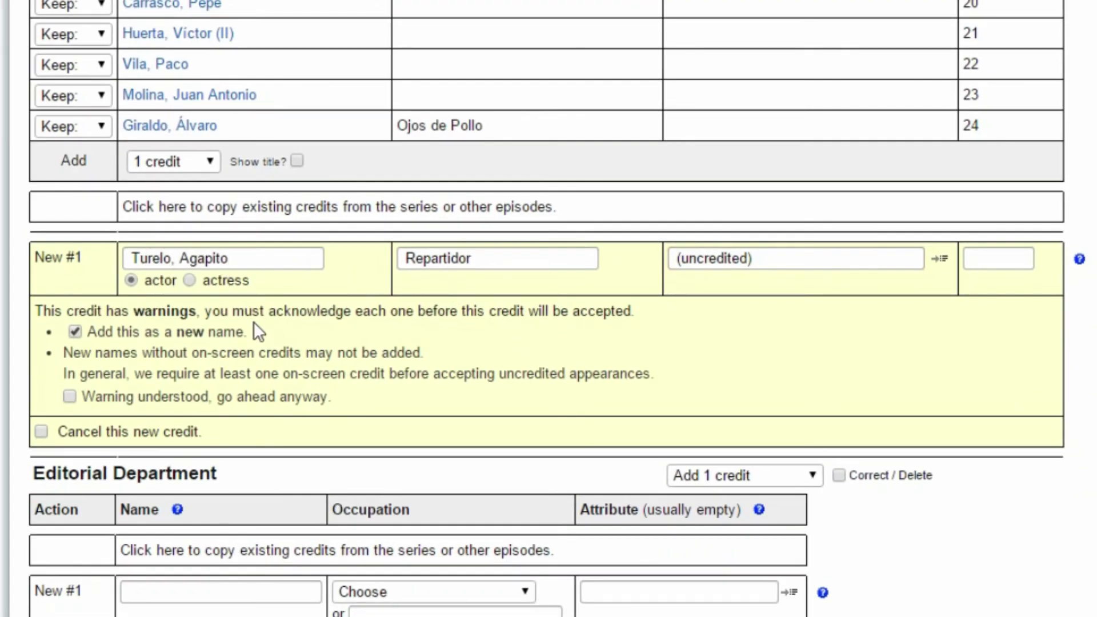
pyautogui.moveTo(753, 260); pyautogui.dragTo(667, 274)
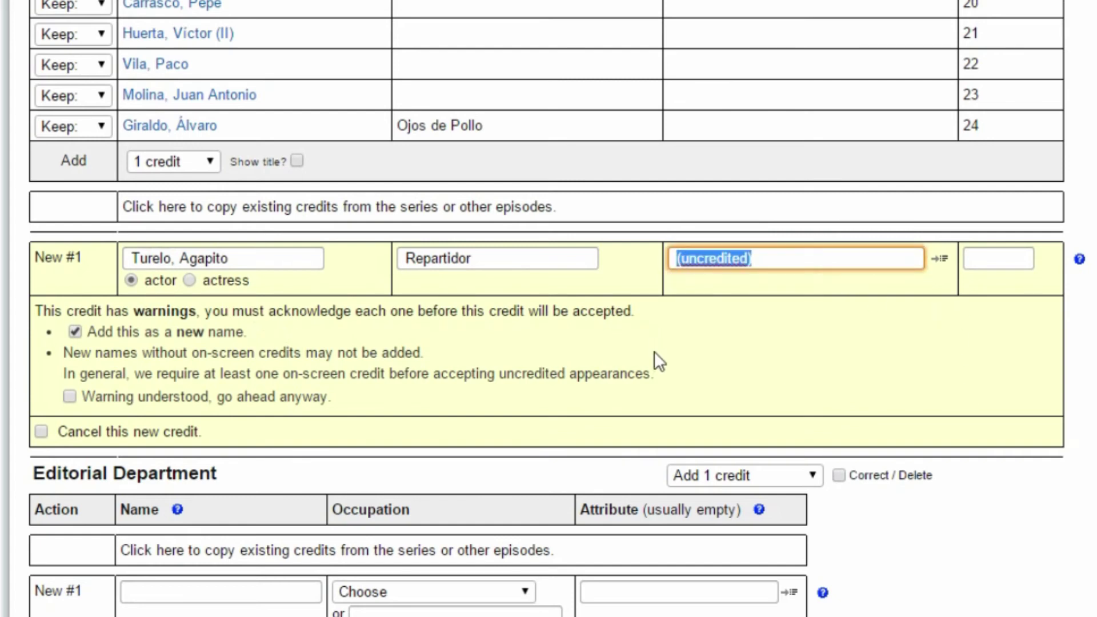
pyautogui.press('Delete')
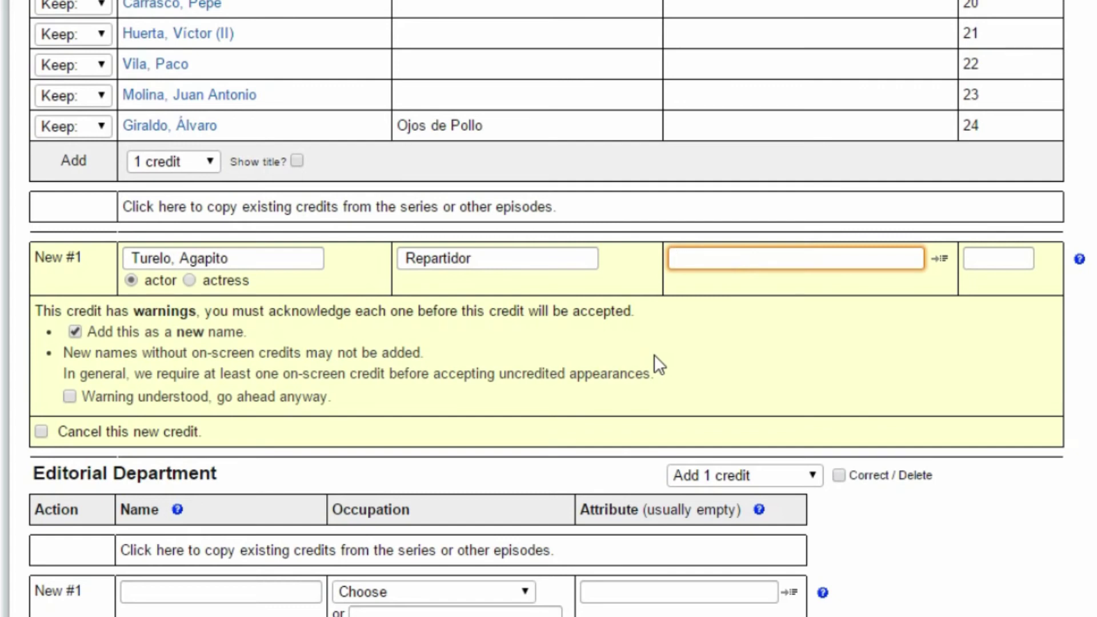
pyautogui.press('Tab')
pyautogui.click(707, 263)
pyautogui.click(695, 309)
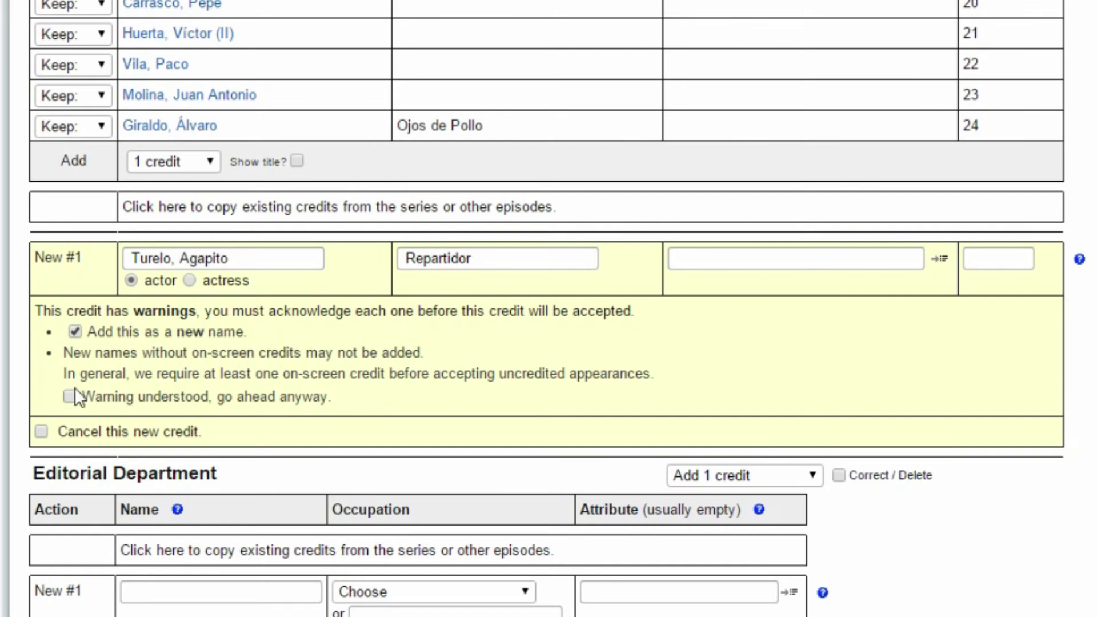
pyautogui.scroll(-4, 683, 263)
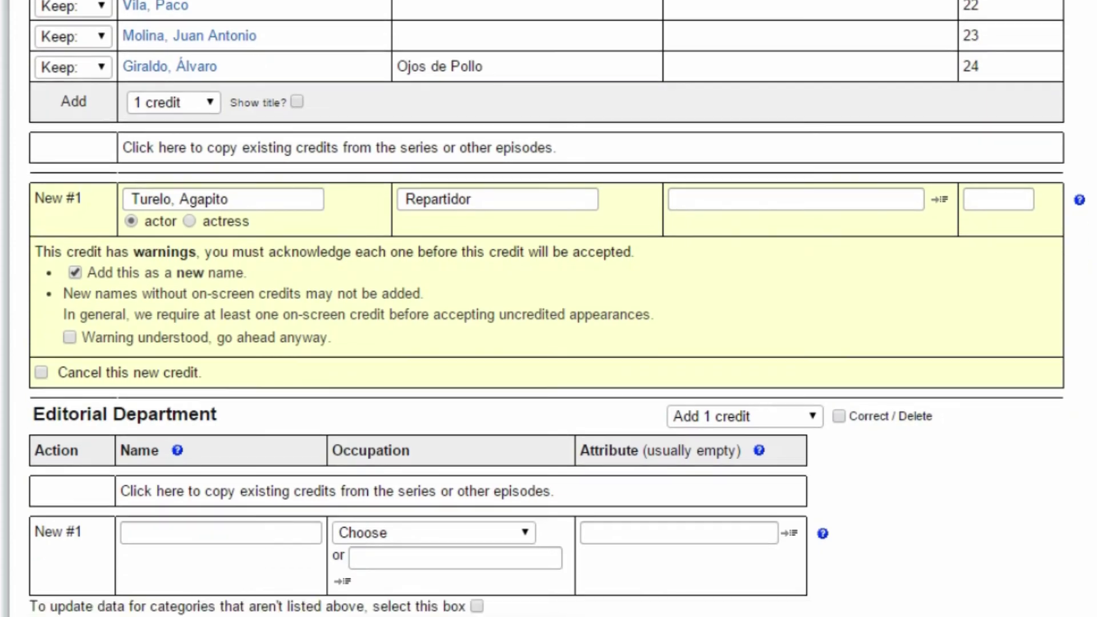
# Re-check the updates so all warnings are acknowledged, then leave the form for the homepage.
pyautogui.click(173, 528)
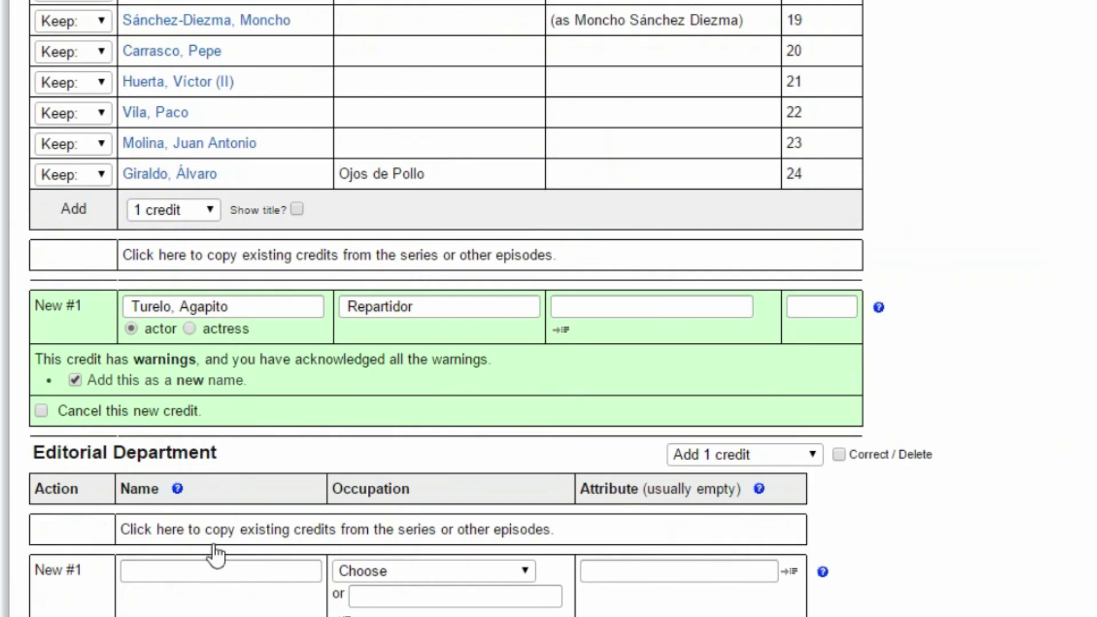
pyautogui.scroll(-4, 303, 426)
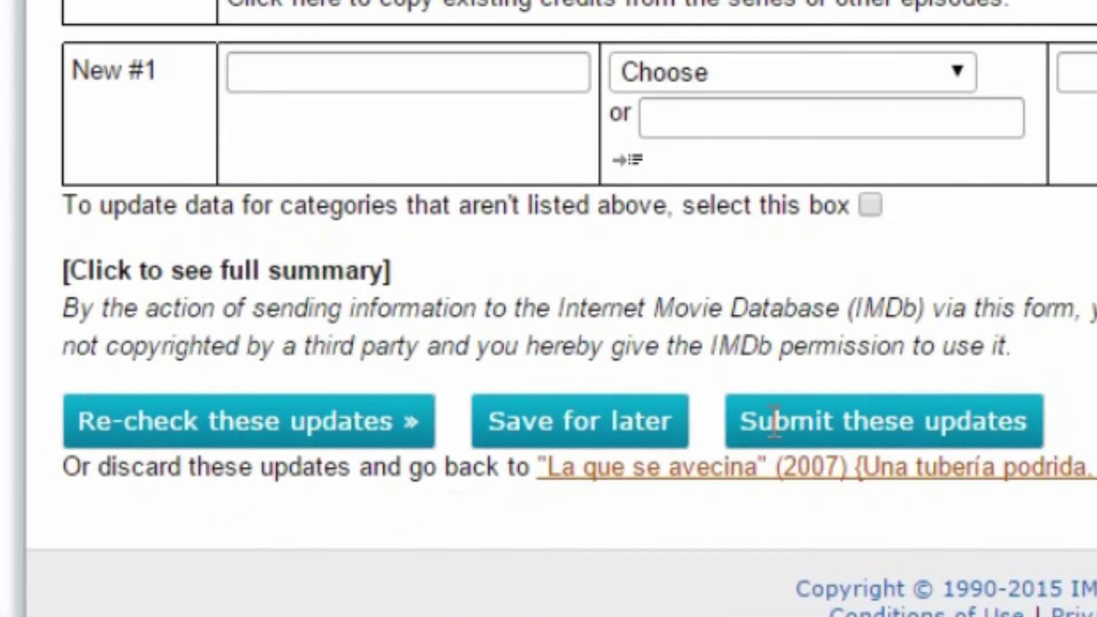
pyautogui.click(649, 446)
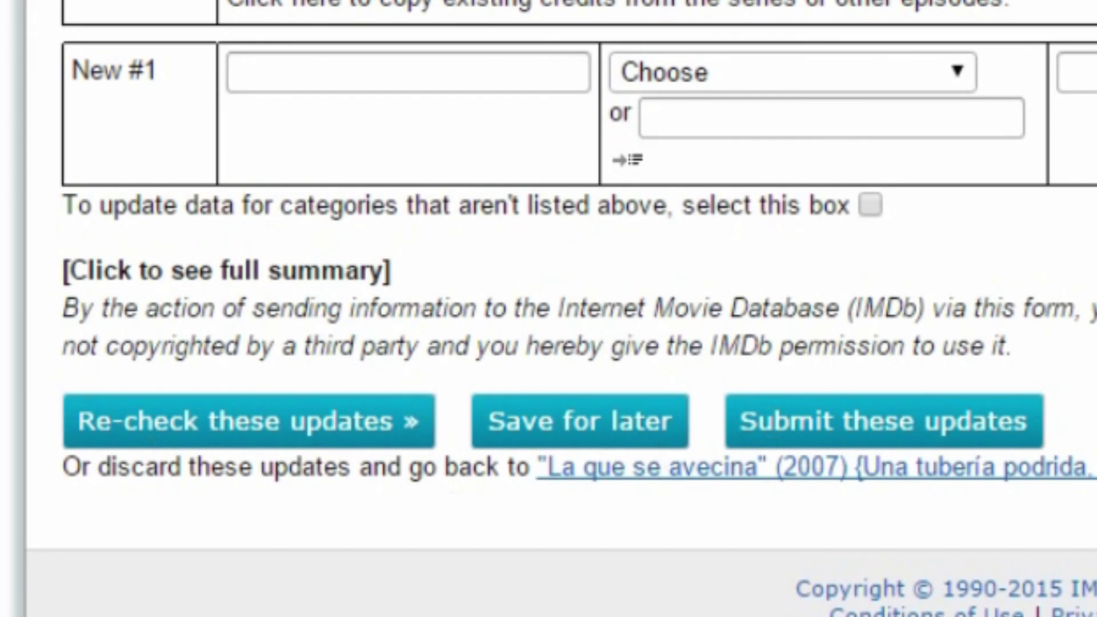